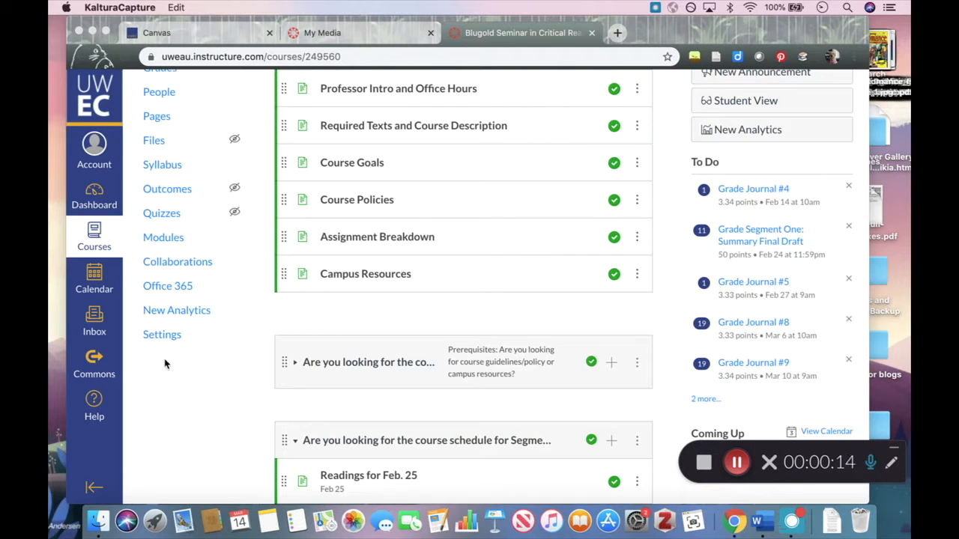
In the course's navigation settings, move Collaborate Ultra from the hidden items into the visible course navigation list.
click(171, 337)
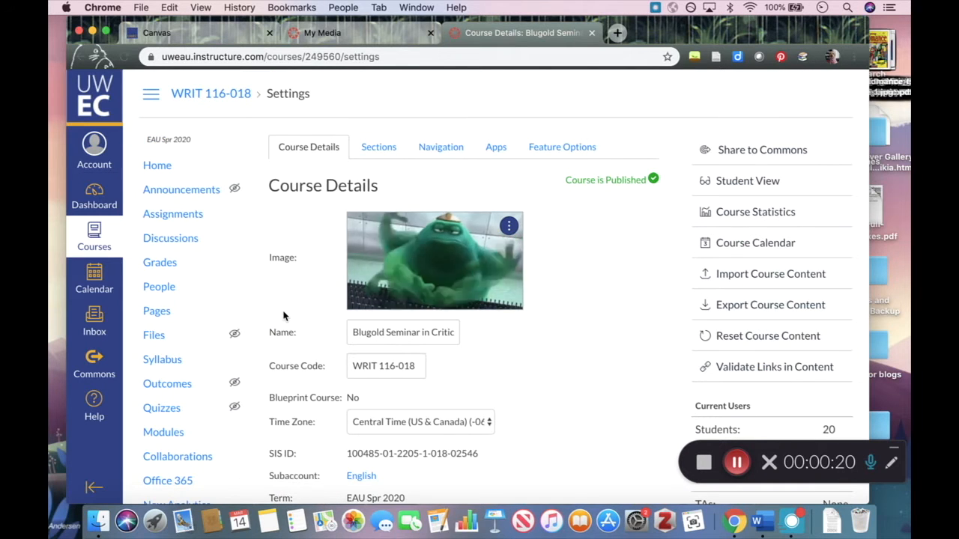
click(441, 150)
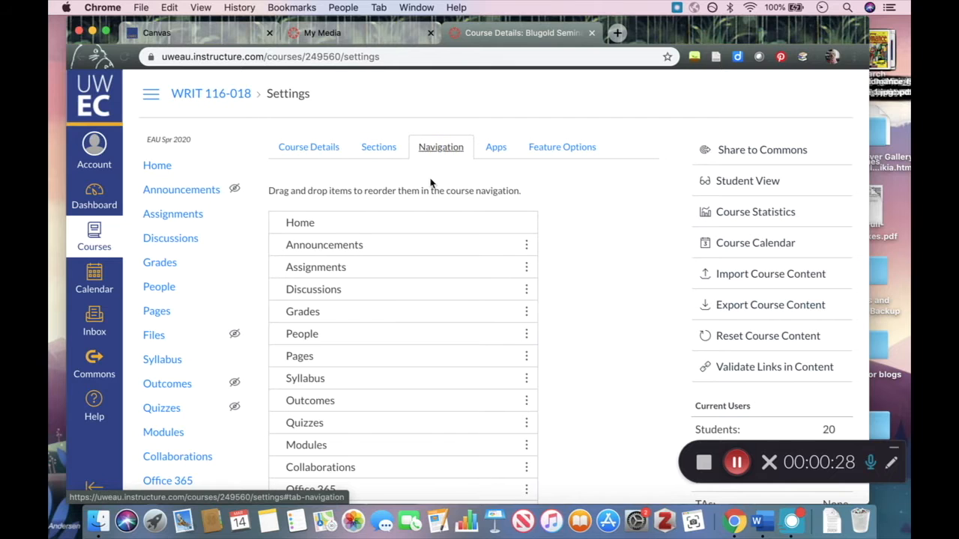
scroll(424, 212, down, 4)
scroll(423, 211, up, 2)
scroll(423, 212, down, 3)
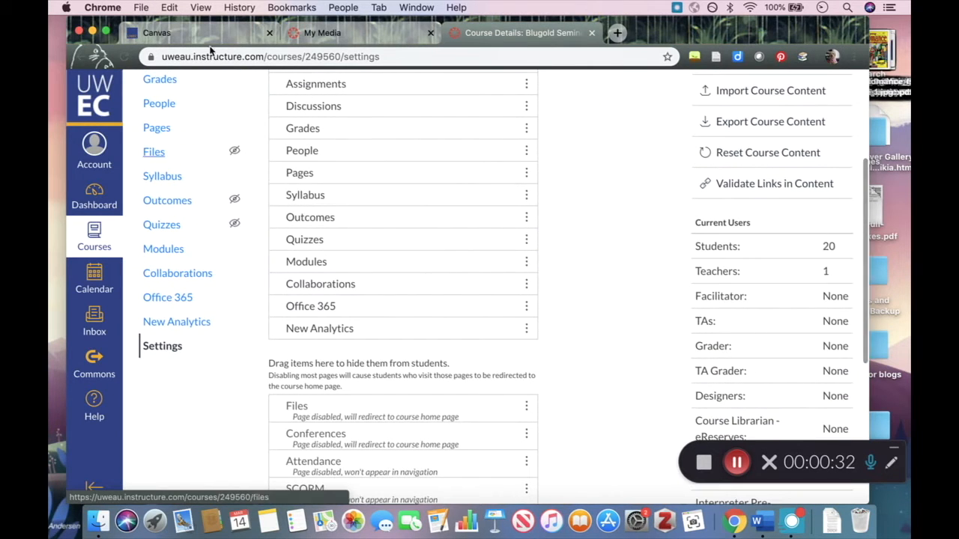
scroll(178, 203, up, 2)
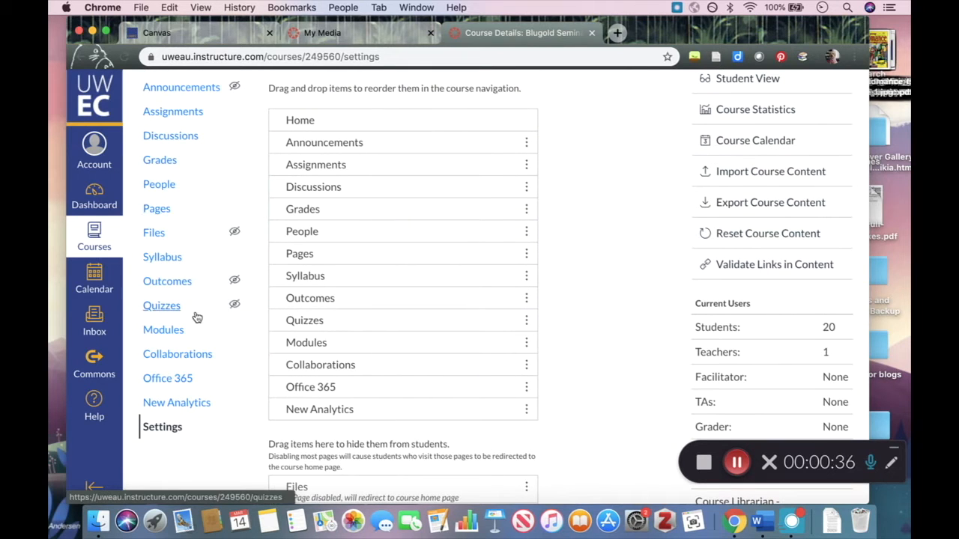
scroll(292, 392, down, 8)
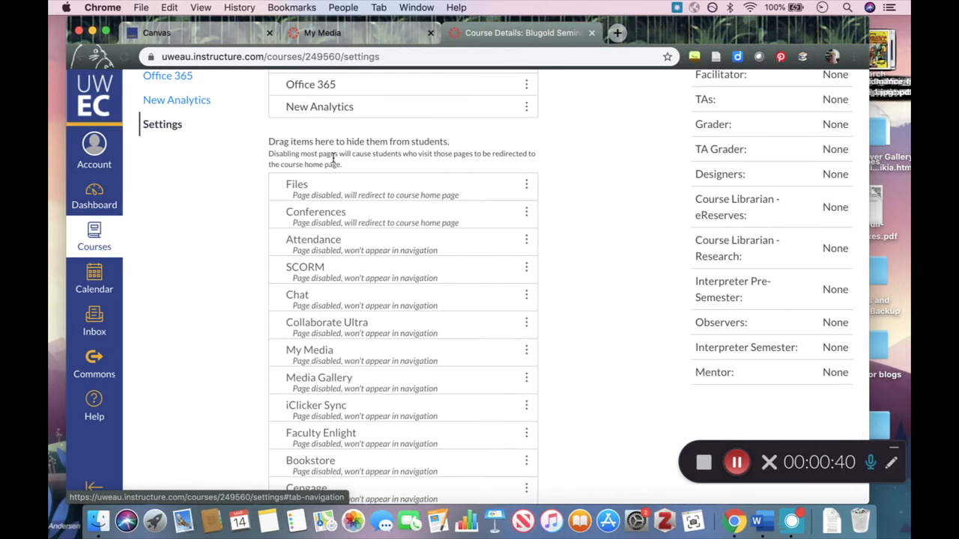
scroll(316, 416, down, 2)
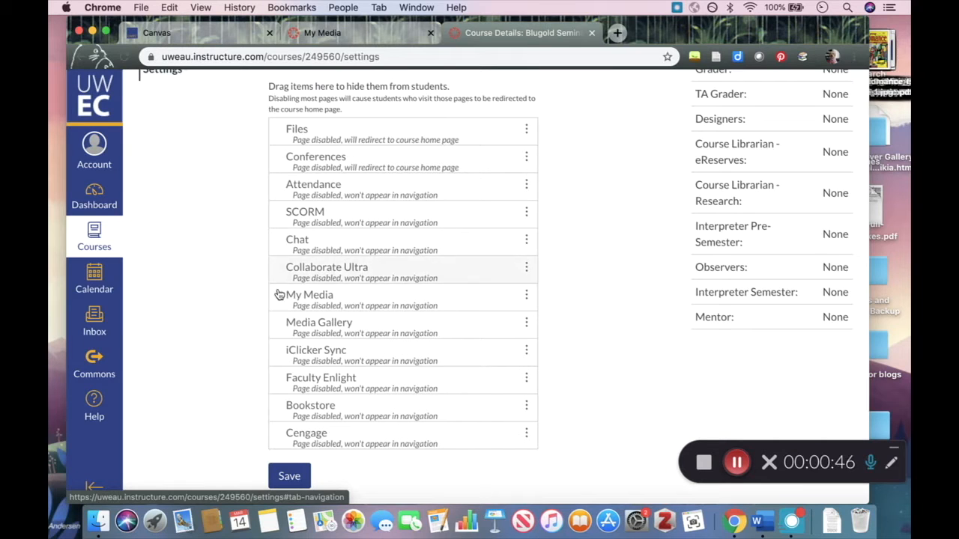
drag(336, 275, 200, 280)
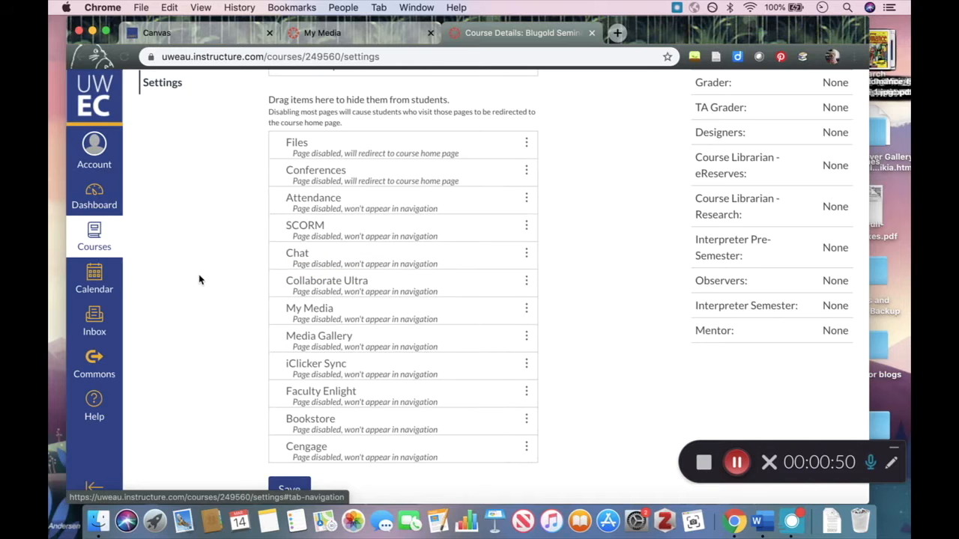
drag(312, 281, 315, 131)
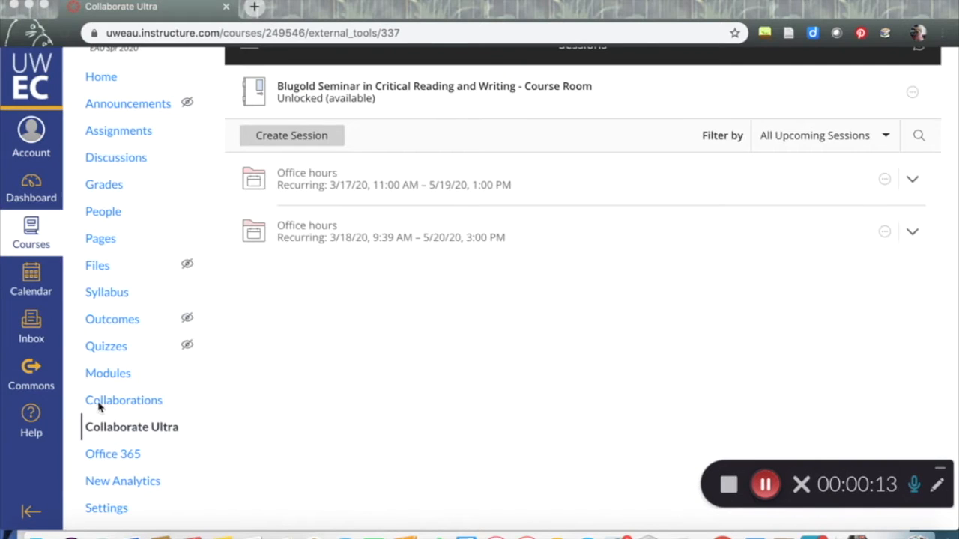
Create a new Collaborate Ultra session named "Office Hours".
scroll(110, 464, up, 1)
scroll(109, 464, up, 2)
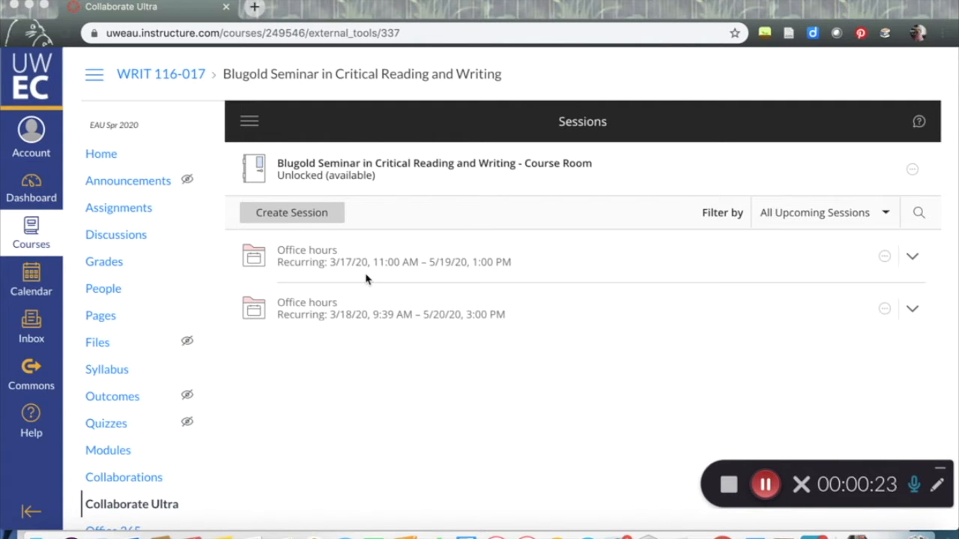
click(299, 215)
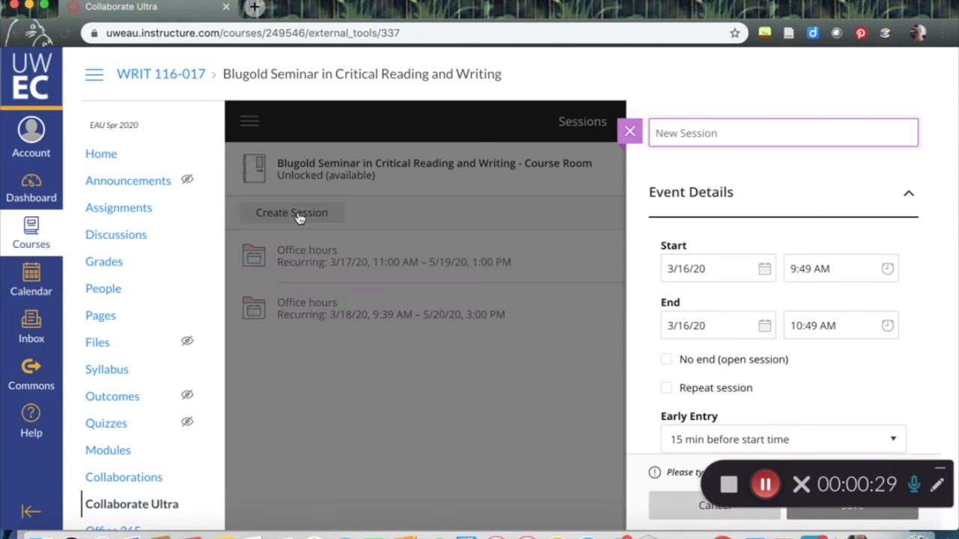
scroll(786, 255, down, 3)
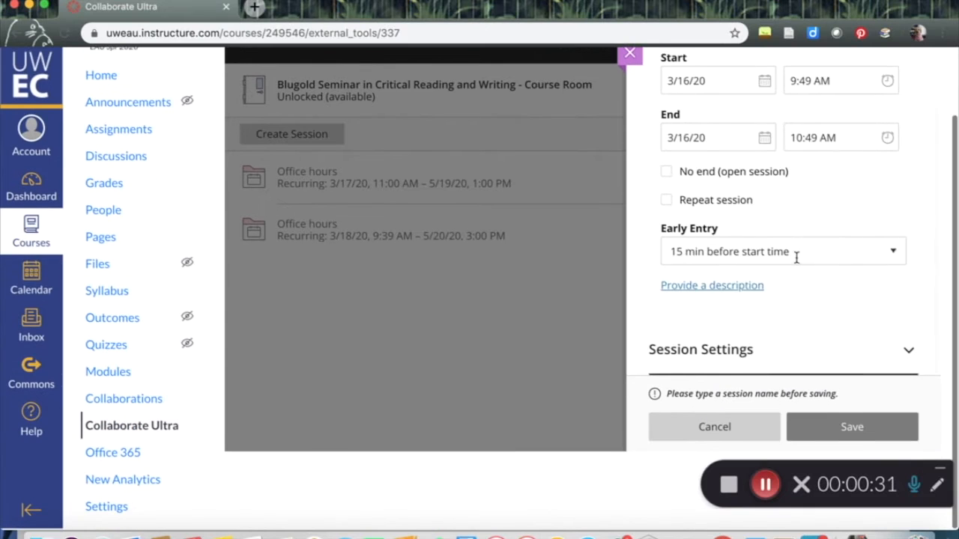
scroll(797, 256, up, 5)
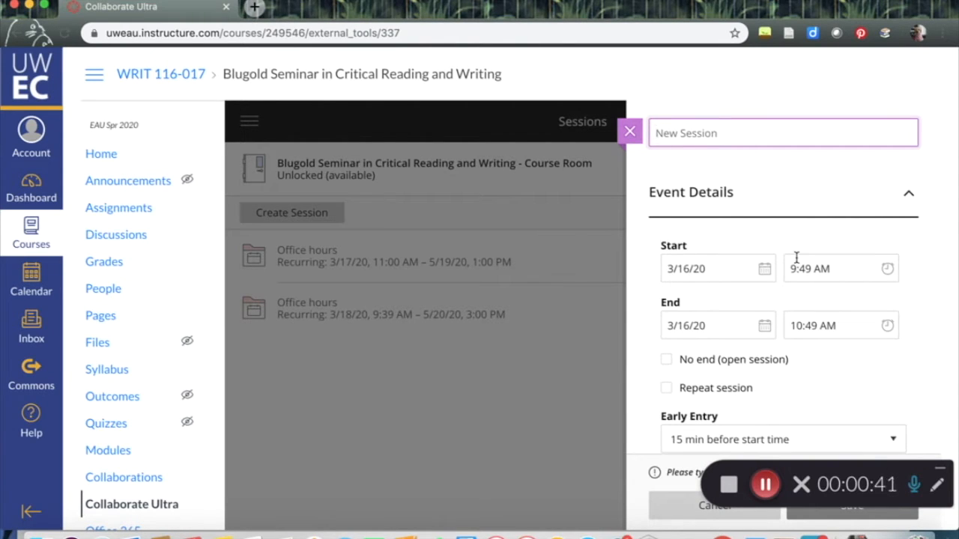
text(Office Hours)
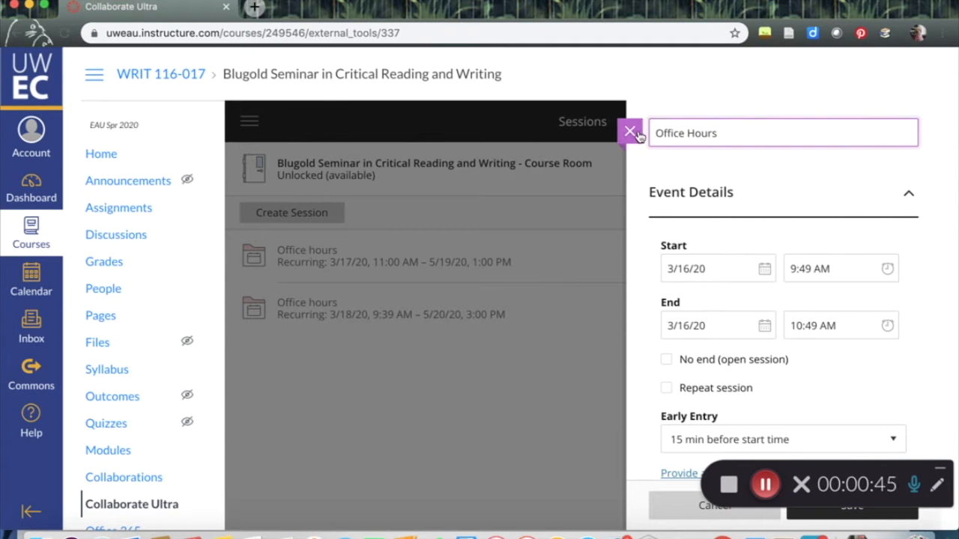
key(Return)
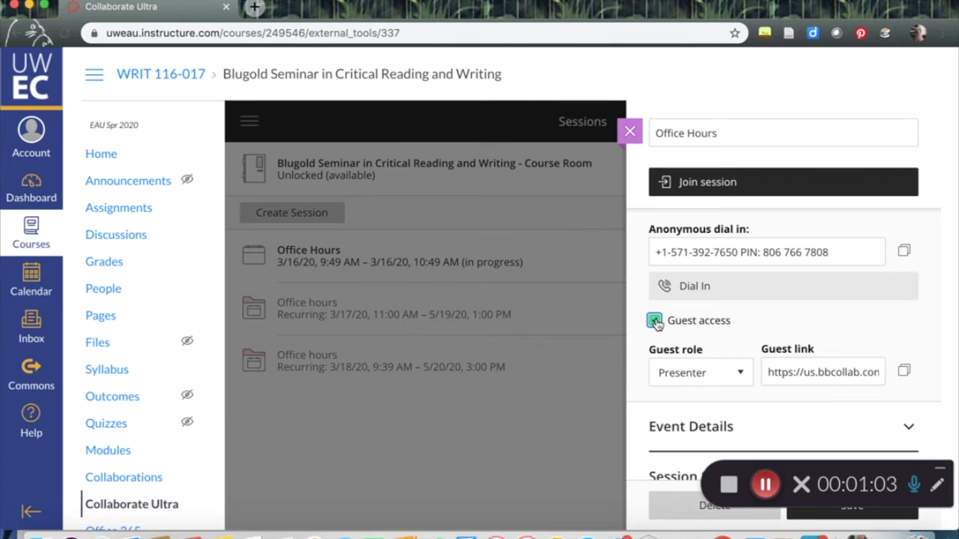
Review the guest role options and guest link, keeping Presenter, and turn off guest access for the Office Hours session.
click(679, 373)
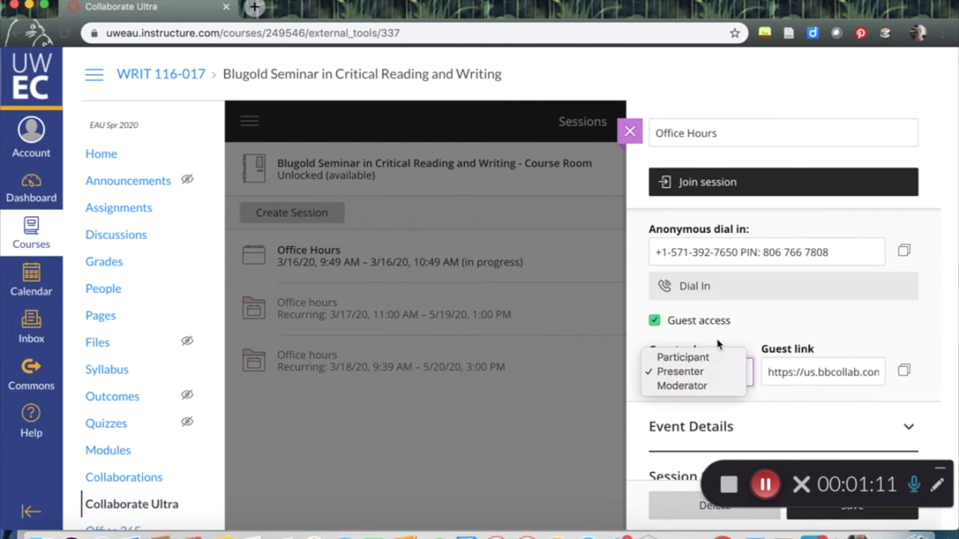
click(734, 369)
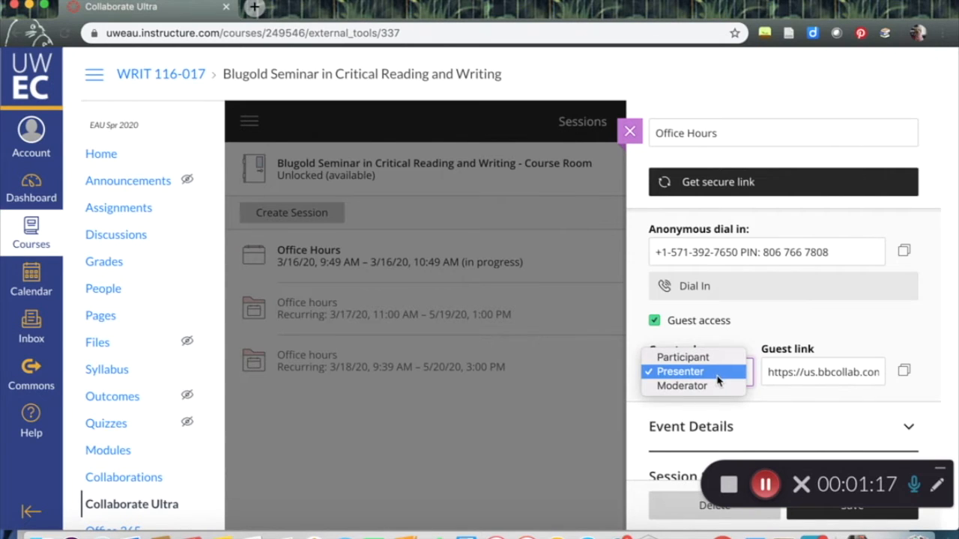
click(717, 381)
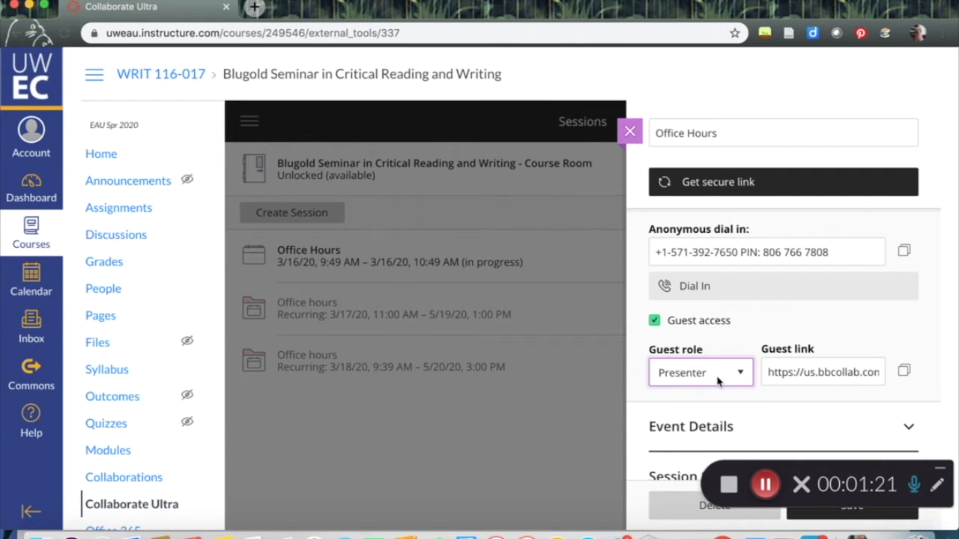
click(818, 385)
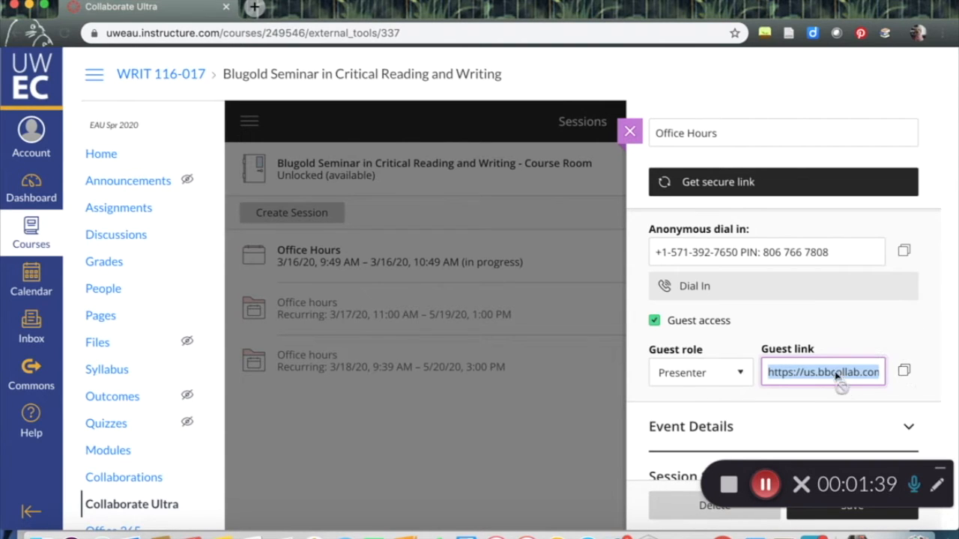
click(818, 326)
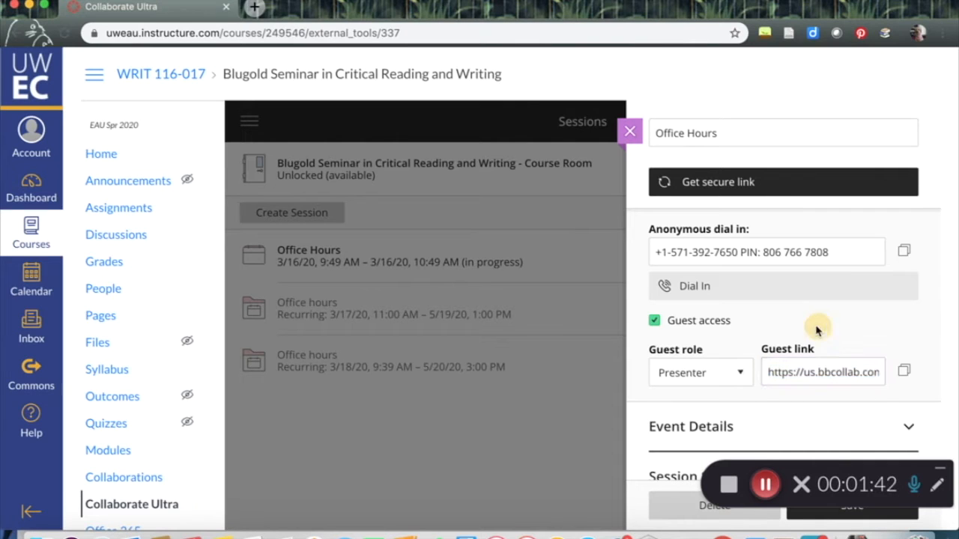
click(655, 323)
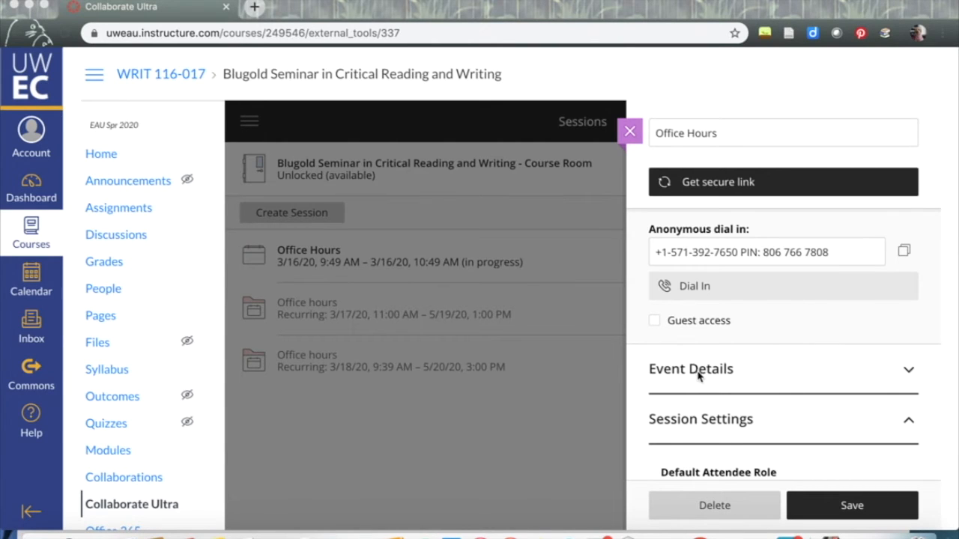
Expand the session's event details and set the start date to 3/19/20.
click(699, 377)
click(707, 373)
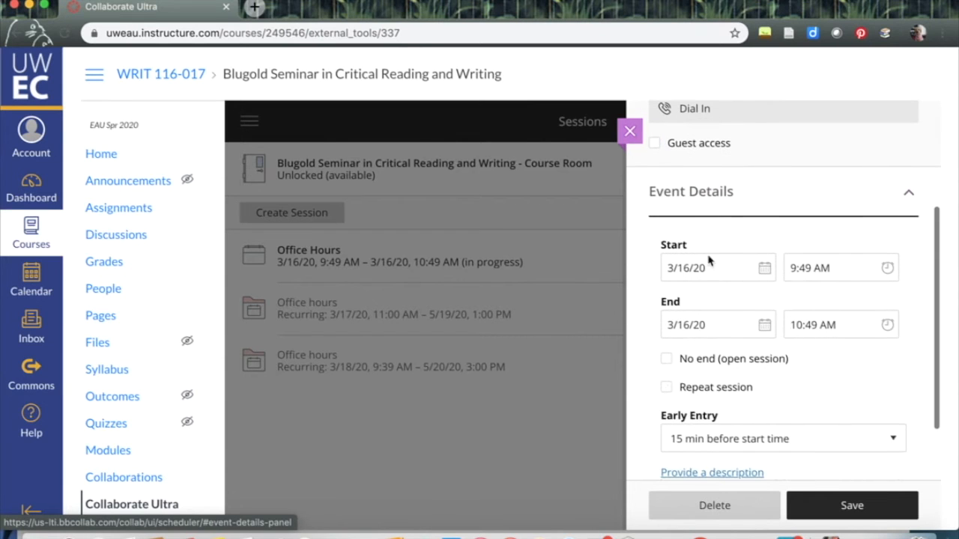
scroll(801, 327, down, 2)
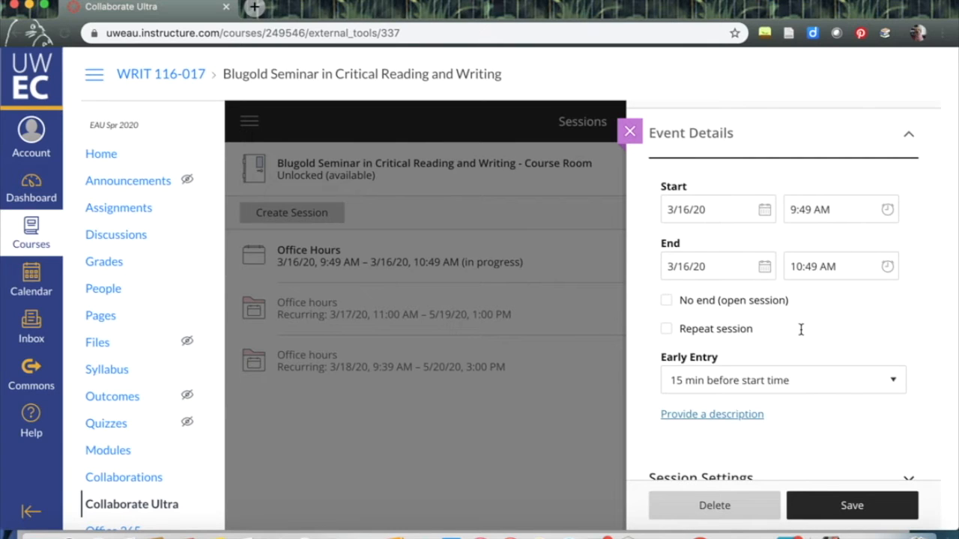
click(764, 211)
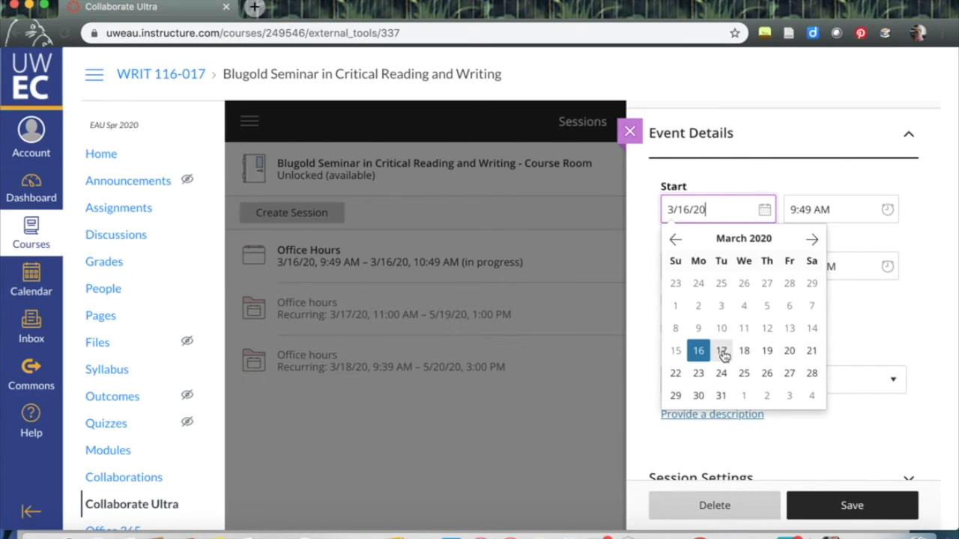
click(766, 351)
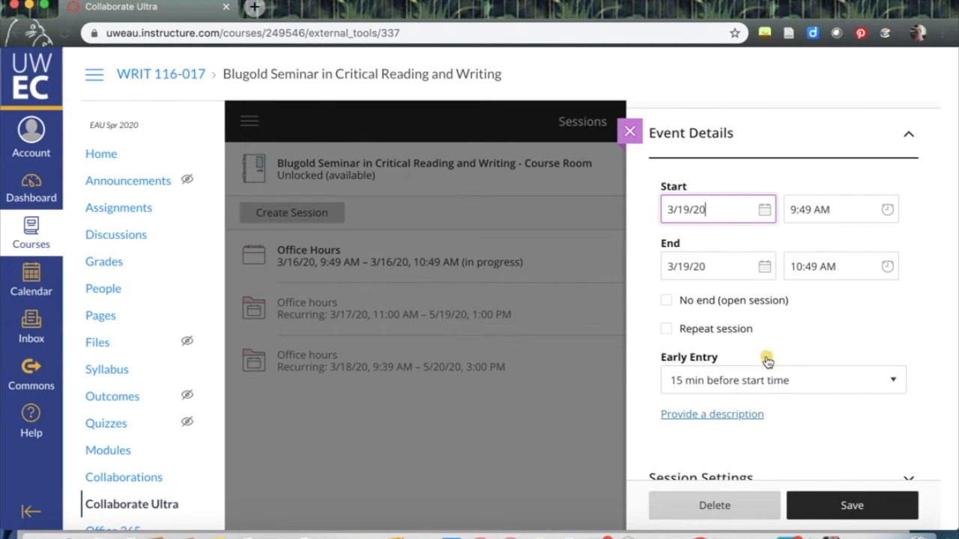
Set the session's start time to 11:00 am.
click(793, 209)
key(BackSpace)
text(11)
key(Right)
key(Right)
key(Right)
key(Delete)
key(Delete)
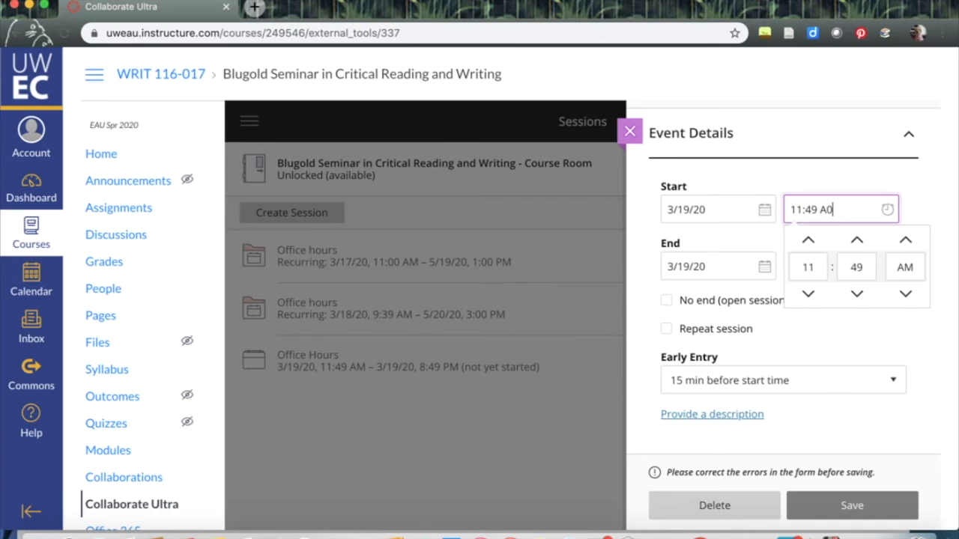
key(BackSpace)
key(BackSpace)
text(00 am)
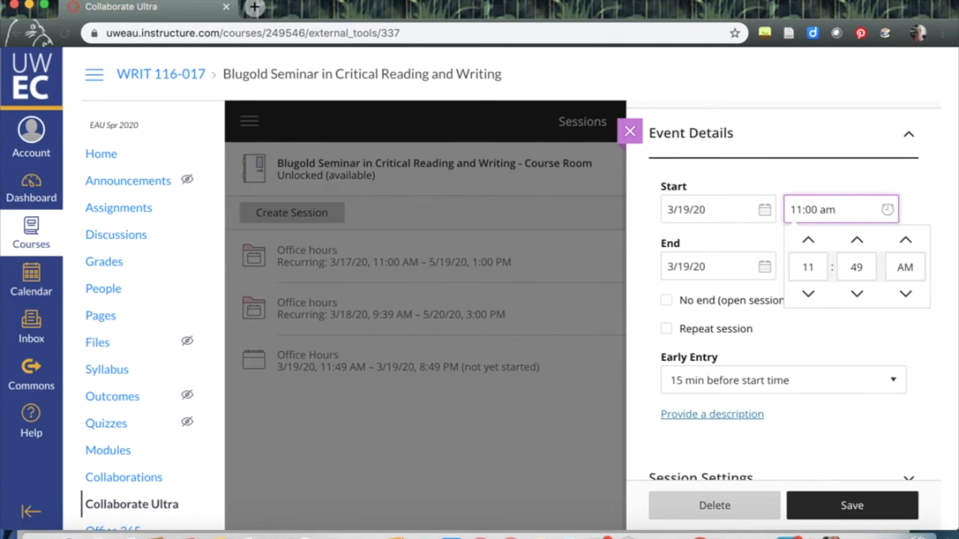
Set the session's end time to 12:00 PM, keeping the end date at 3/19/20.
click(753, 271)
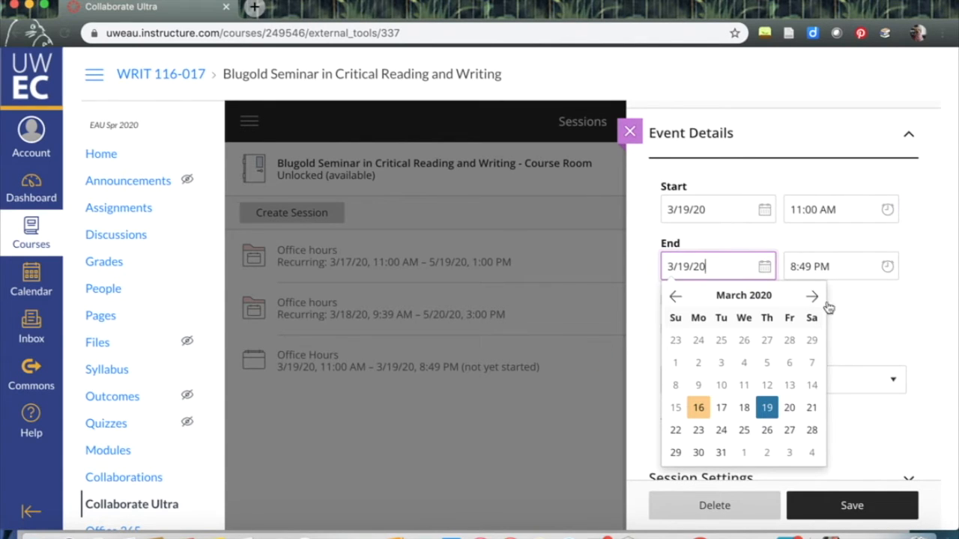
click(814, 265)
click(793, 268)
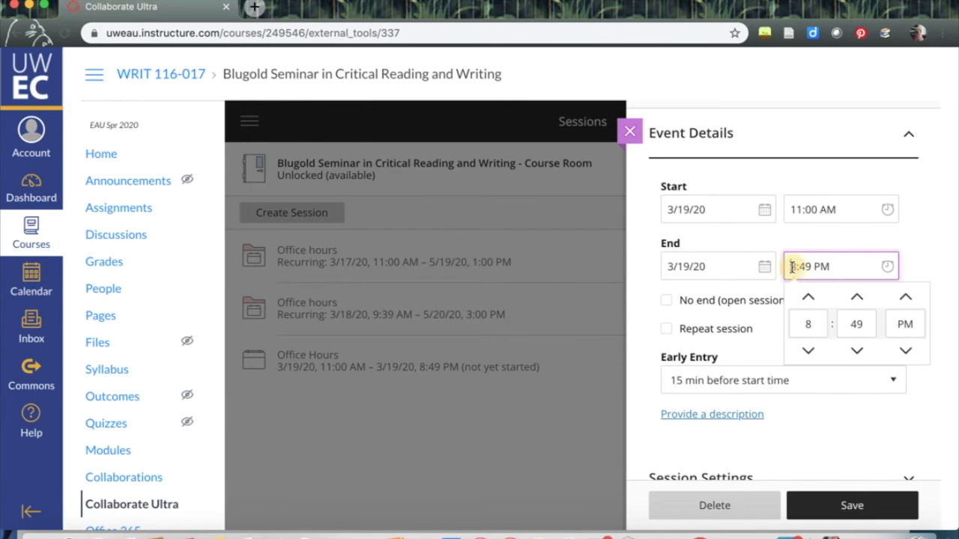
key(BackSpace)
text(1)
key(Delete)
key(Delete)
key(Delete)
text(2:00)
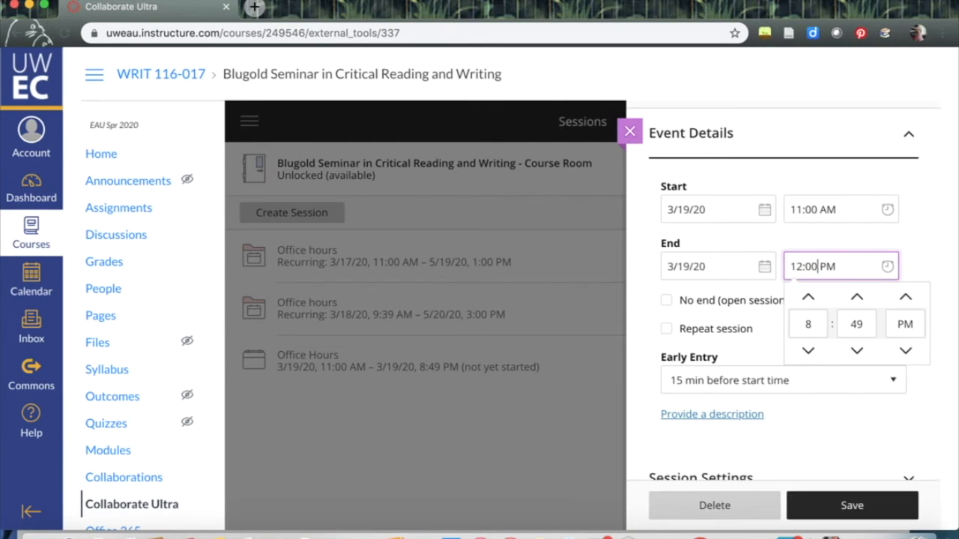
click(935, 261)
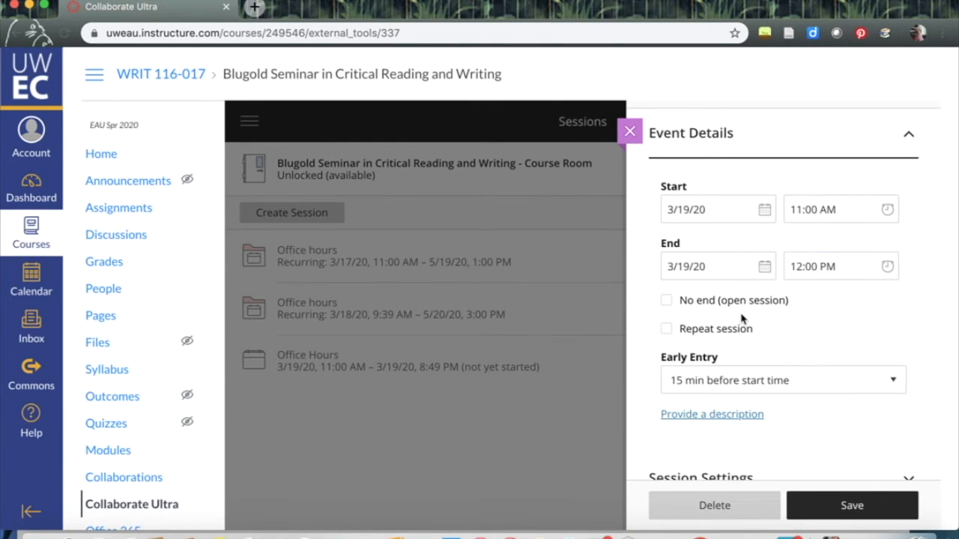
Make the Office Hours session repeat weekly, leaving the no-end open session option off.
click(665, 304)
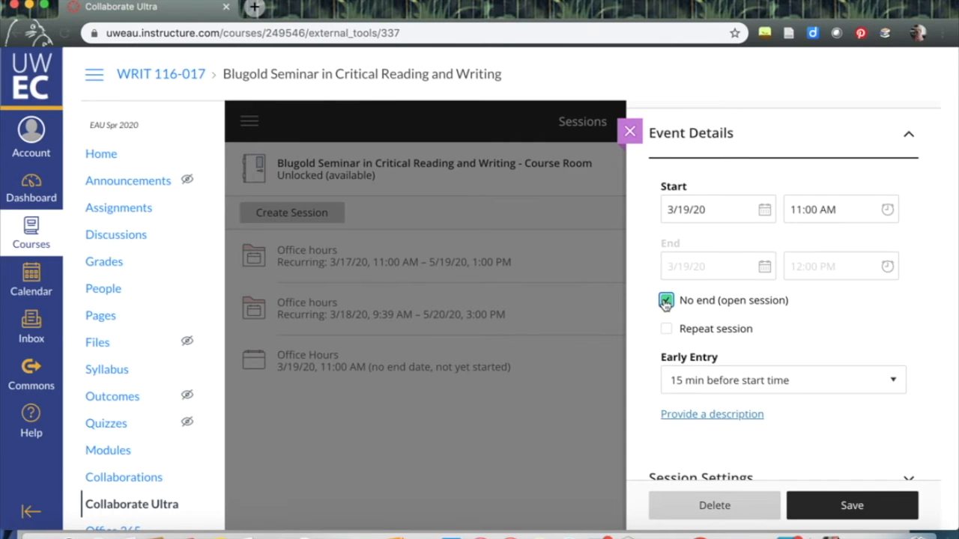
click(666, 301)
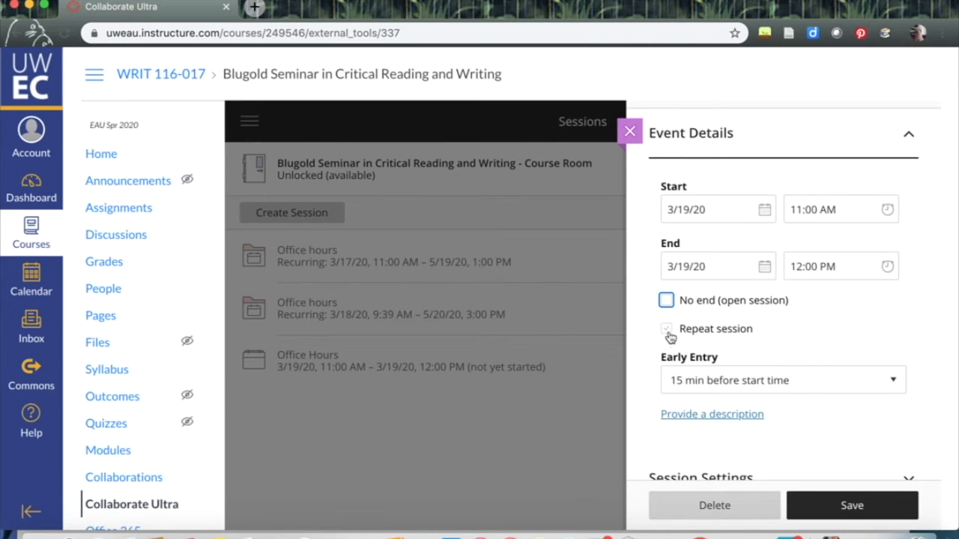
click(669, 334)
scroll(670, 338, down, 1)
scroll(670, 339, down, 3)
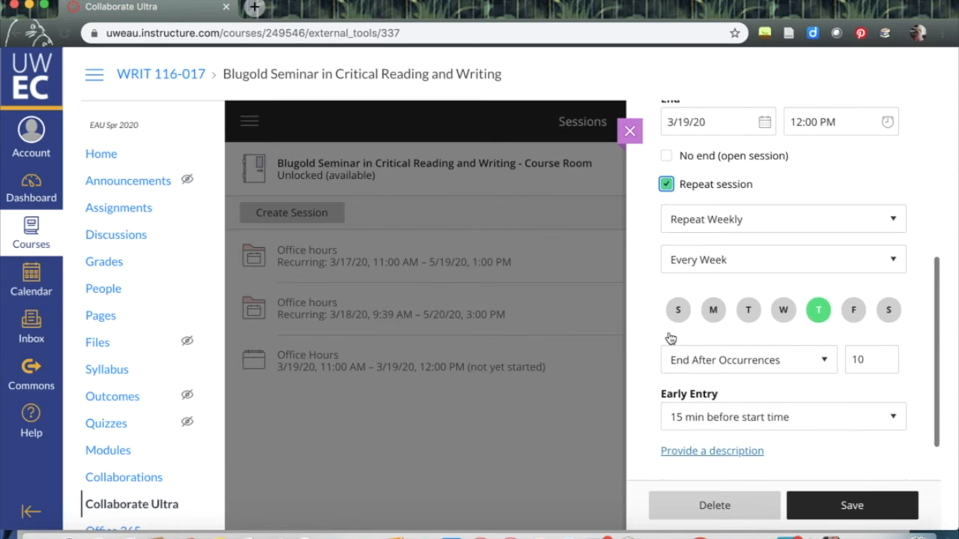
click(721, 218)
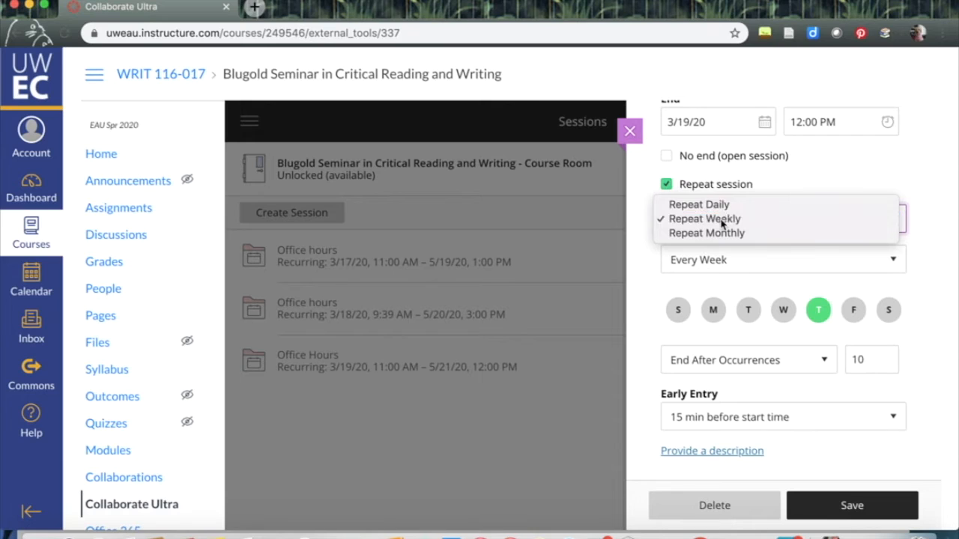
click(721, 220)
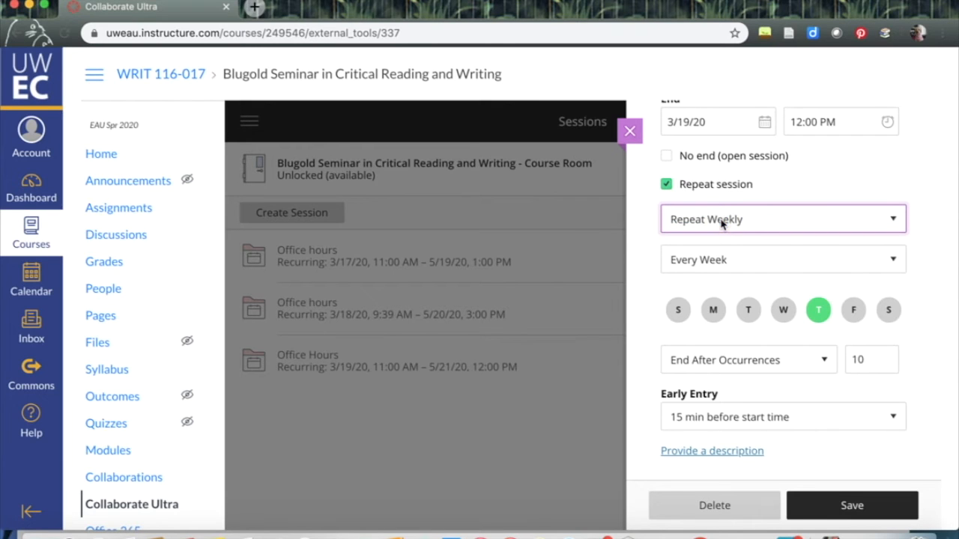
Keep the session repeating every week and make the recurrence end on date 5/21/20.
click(724, 265)
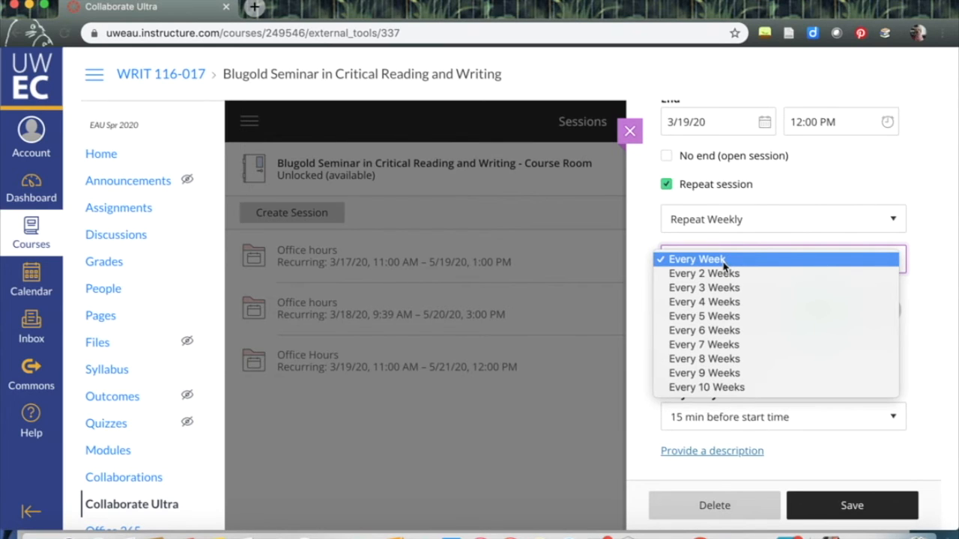
click(724, 260)
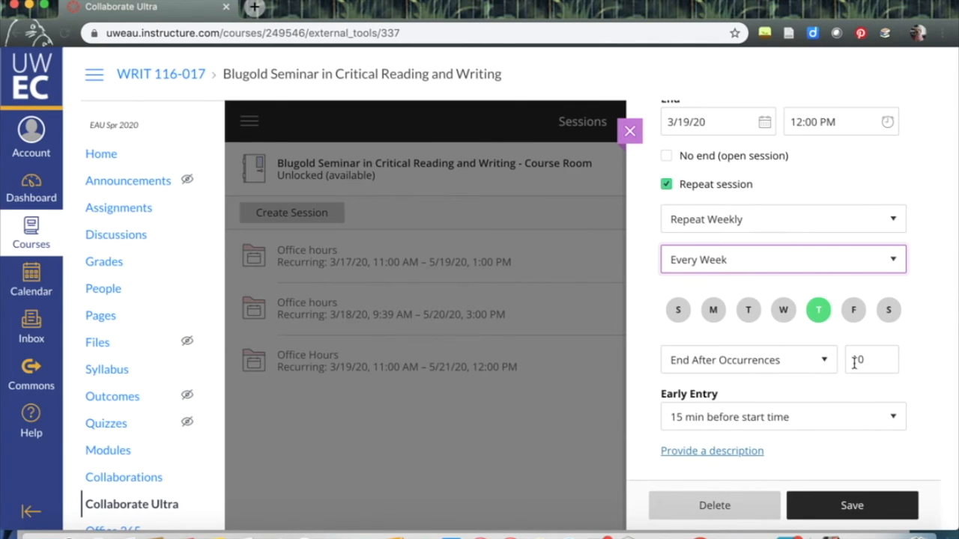
scroll(901, 376, down, 2)
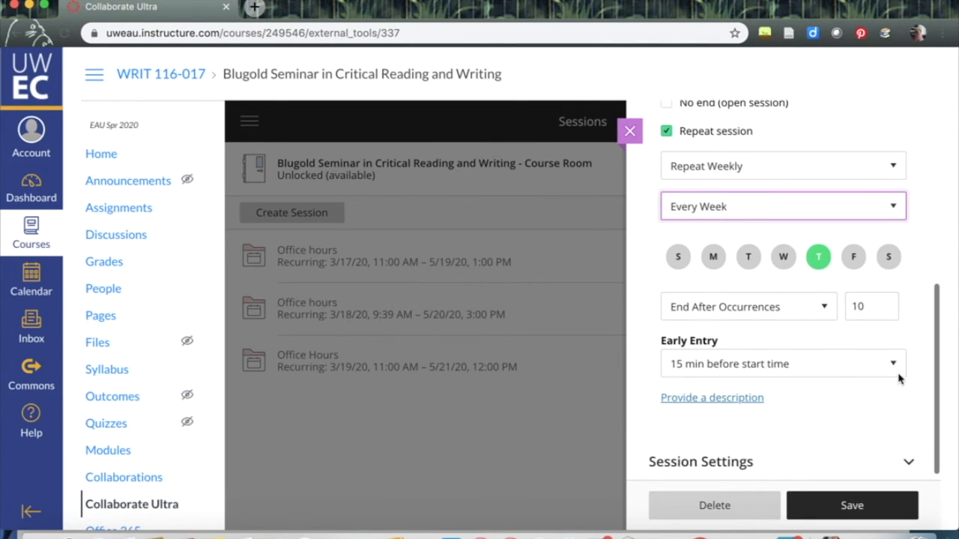
click(863, 298)
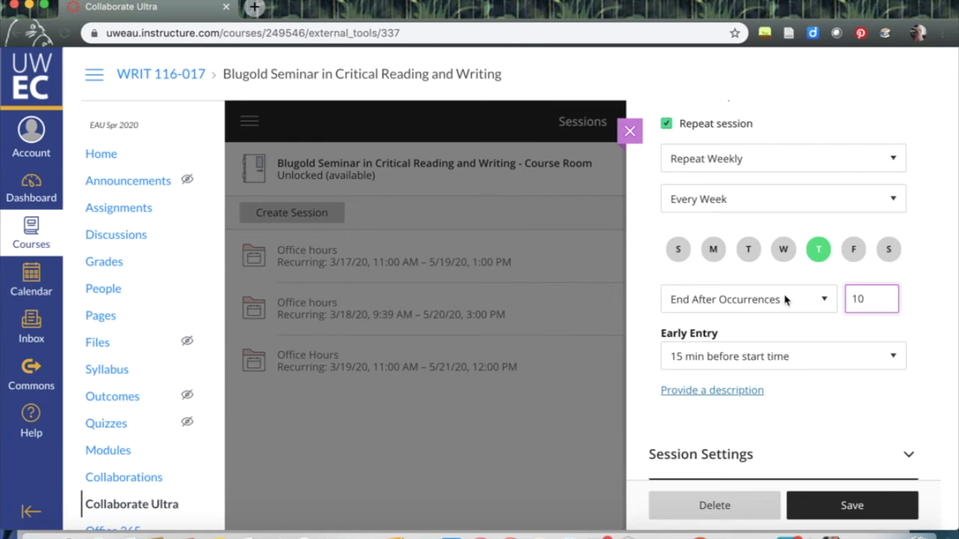
click(825, 301)
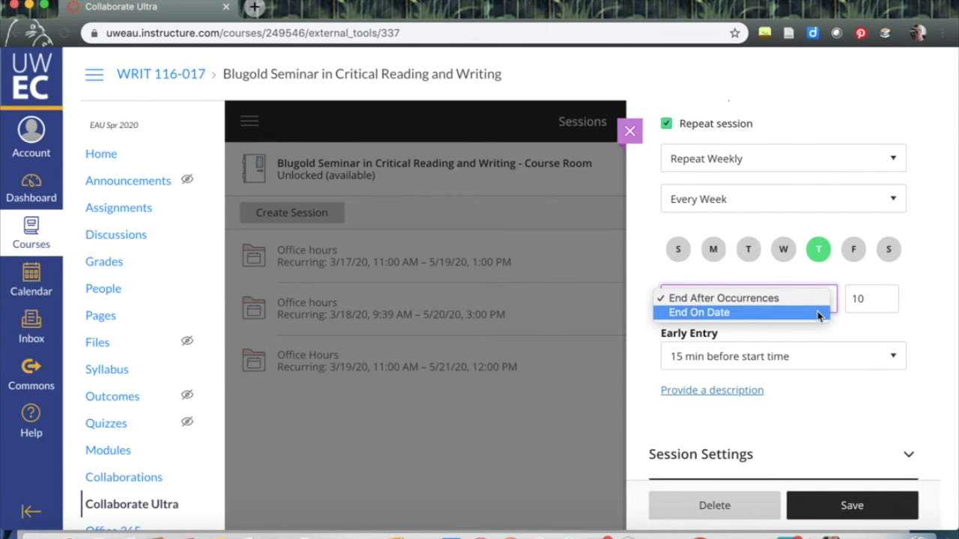
click(818, 314)
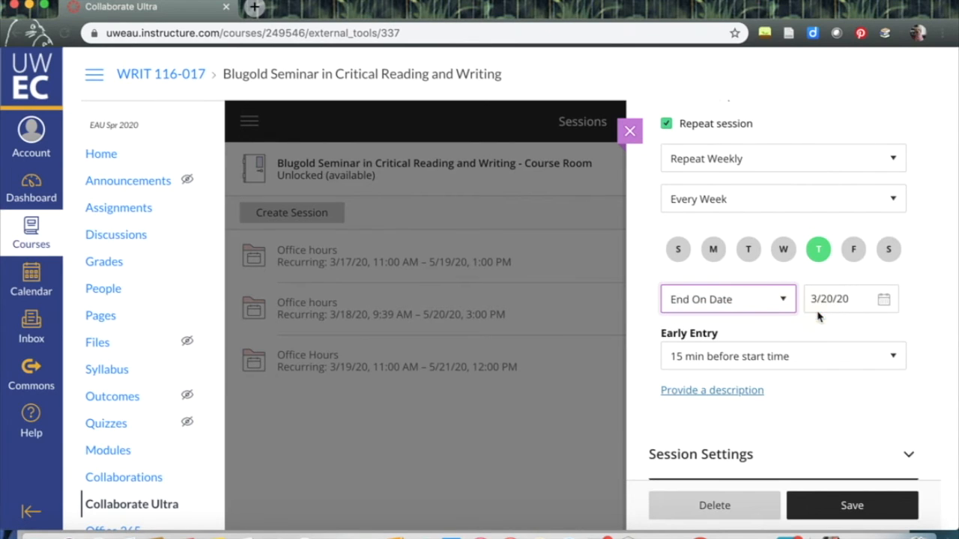
click(849, 297)
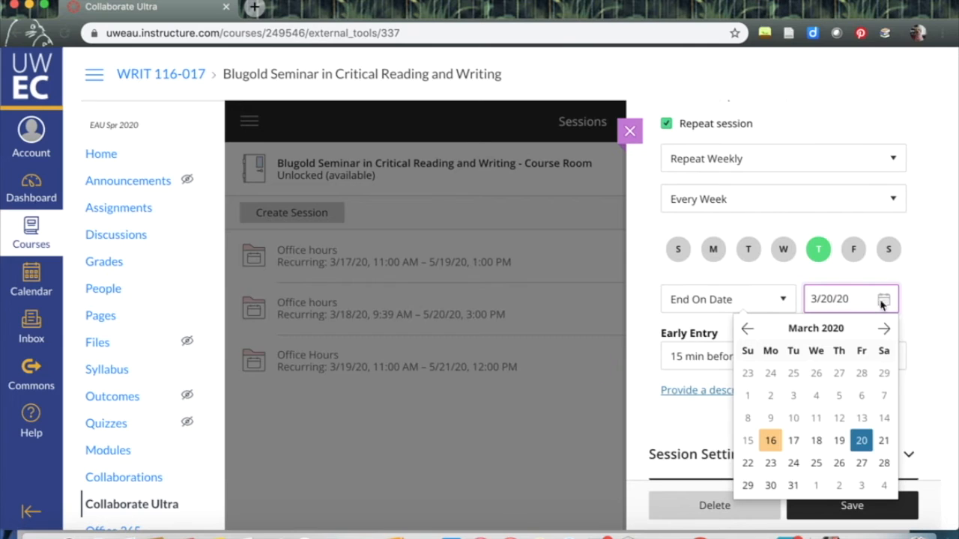
click(884, 329)
click(885, 330)
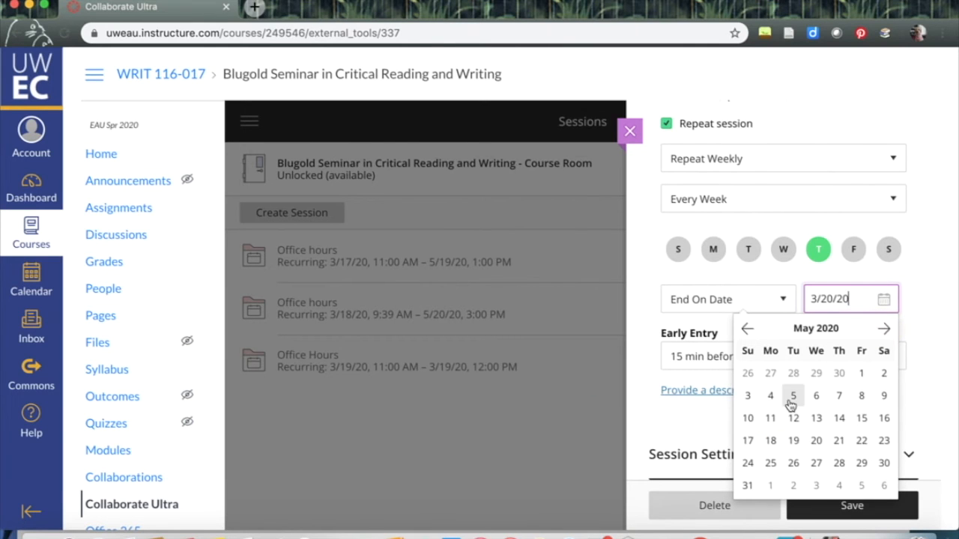
click(838, 441)
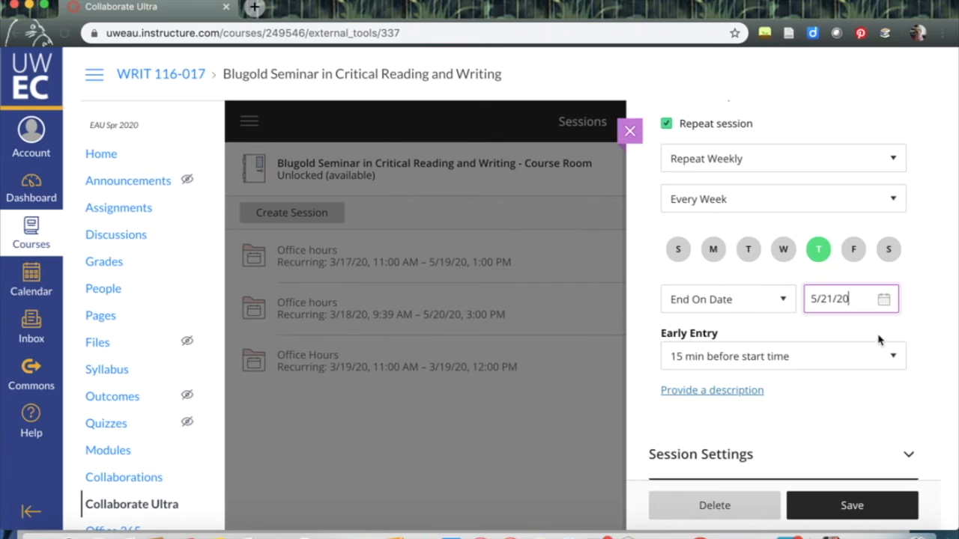
Review the Early Entry choices and keep 15 min before start time.
key(Tab)
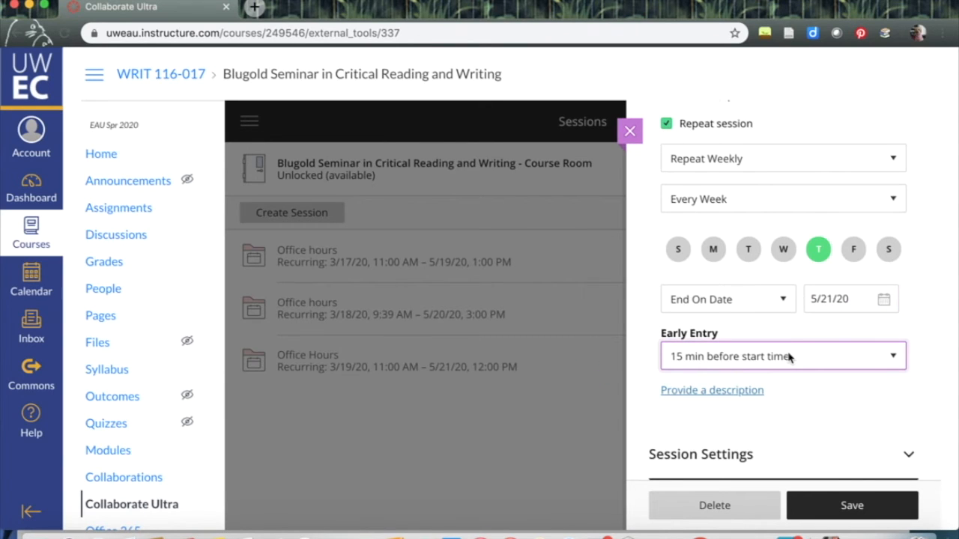
click(895, 359)
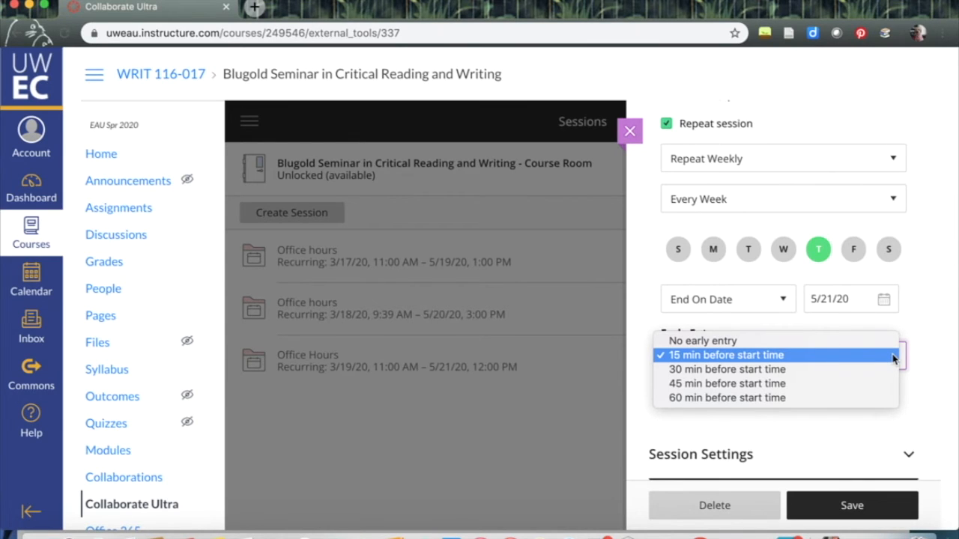
click(915, 319)
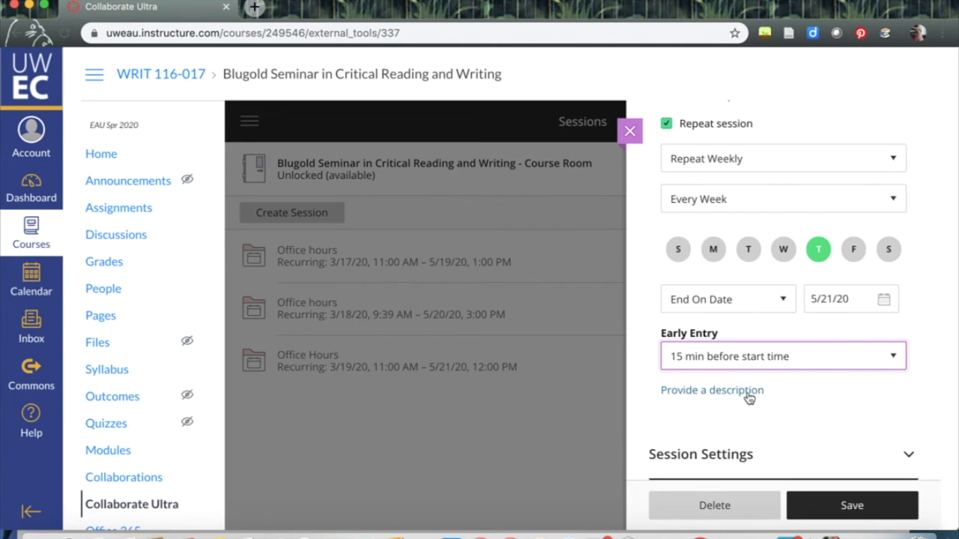
Add the description "Welcome to your Thursday office hour session!", inviting questions or concerns about the paper and mentioning participation points for joining.
click(749, 398)
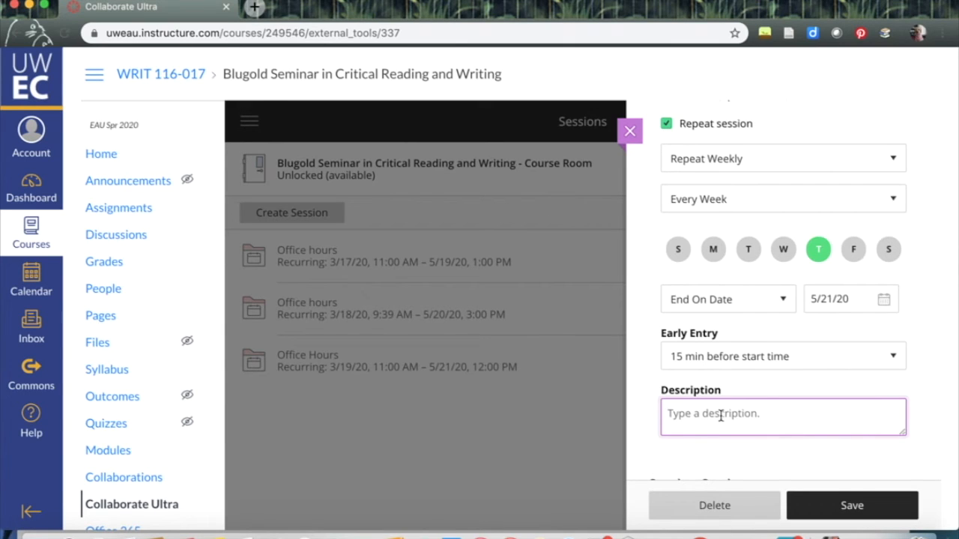
text(H)
key(BackSpace)
text(Welcome )
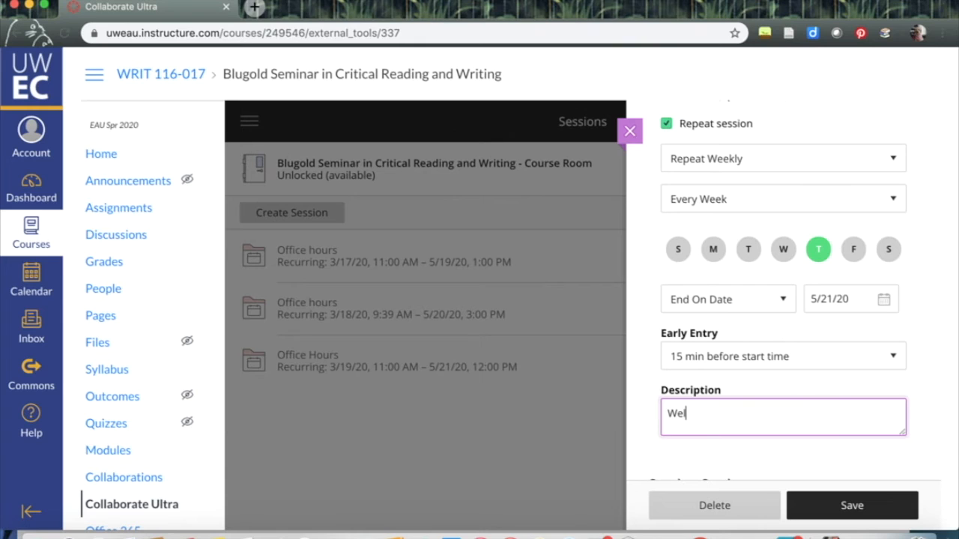
text(to)
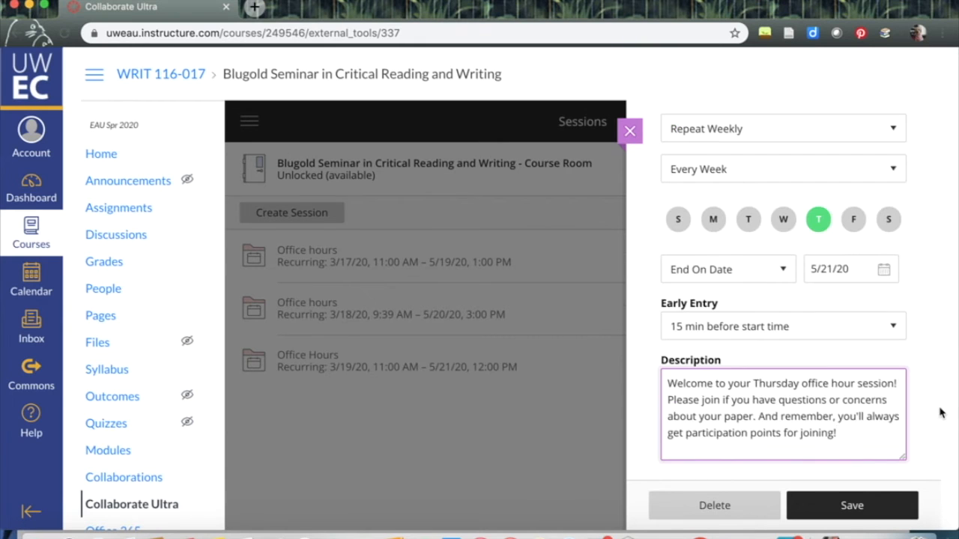
Expand the session settings, review the participant permissions, and keep attendees allowed to join by telephone.
scroll(939, 411, down, 2)
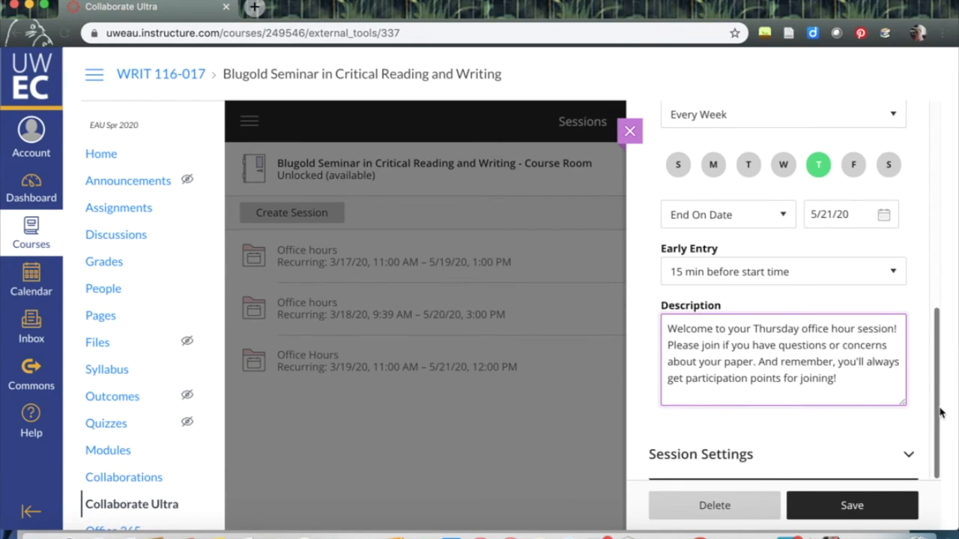
click(734, 455)
scroll(819, 390, down, 10)
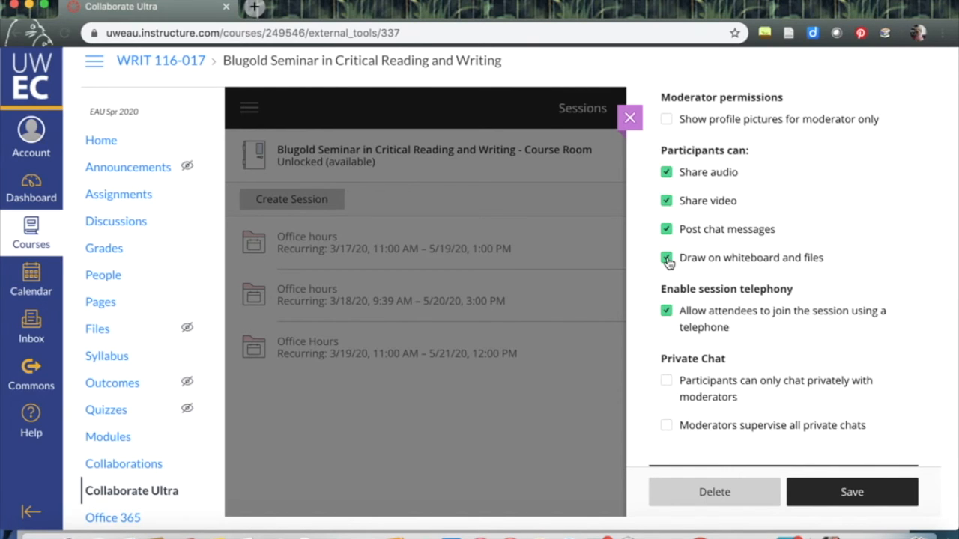
scroll(711, 272, down, 1)
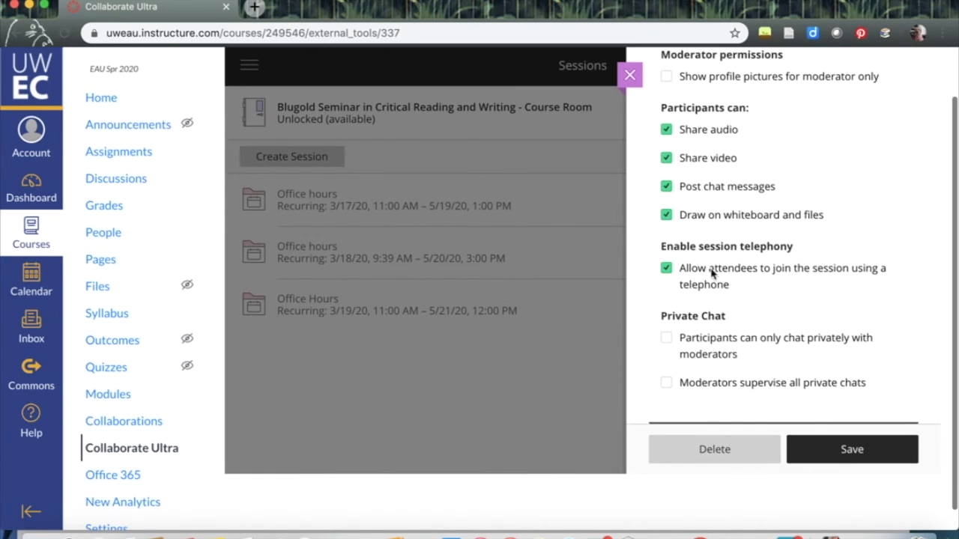
click(666, 269)
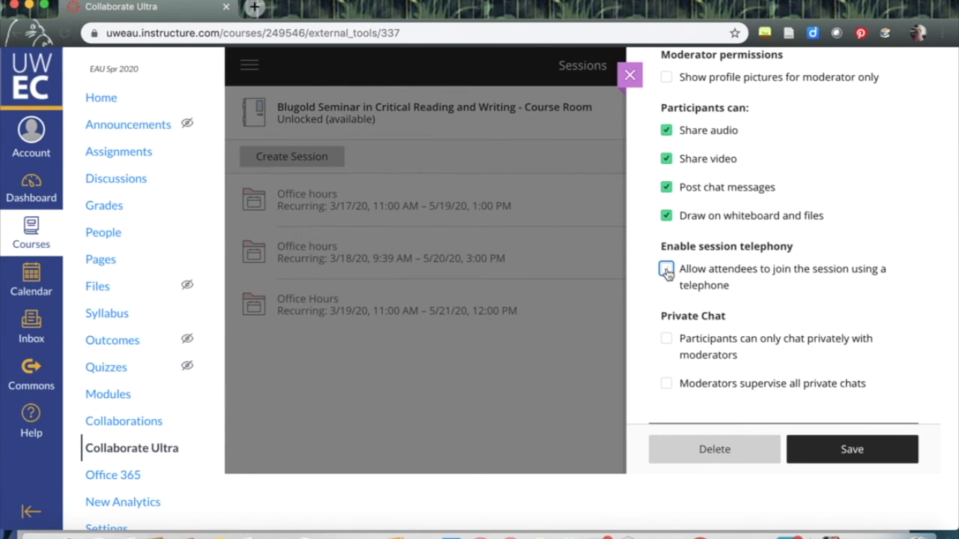
click(666, 271)
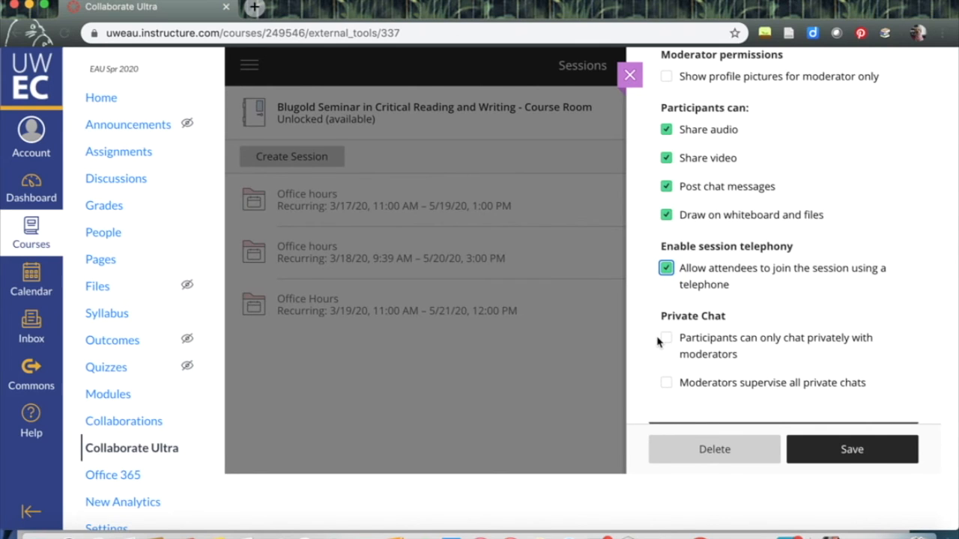
Restrict participants' private chat to moderators only, let moderators supervise all private chats, and save the session.
scroll(657, 343, down, 1)
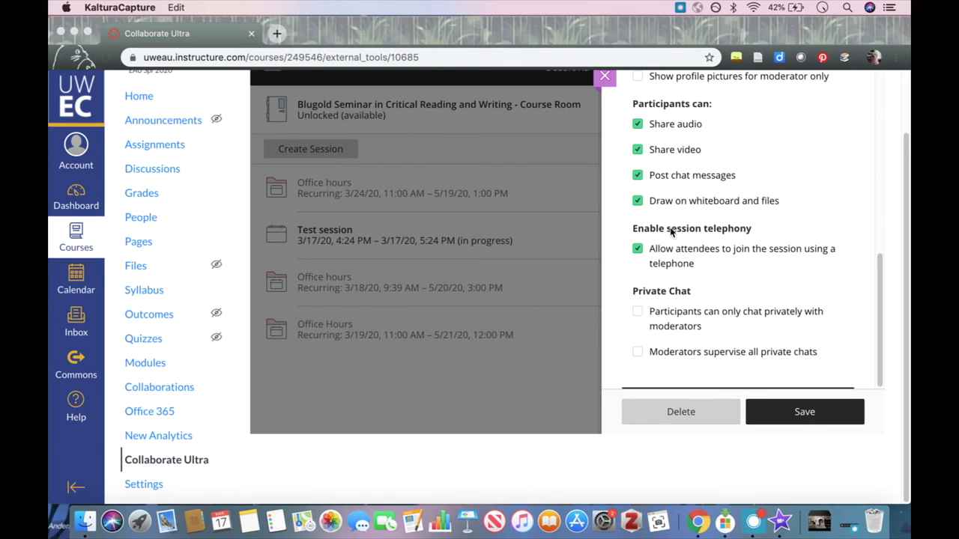
click(638, 315)
click(639, 355)
click(637, 311)
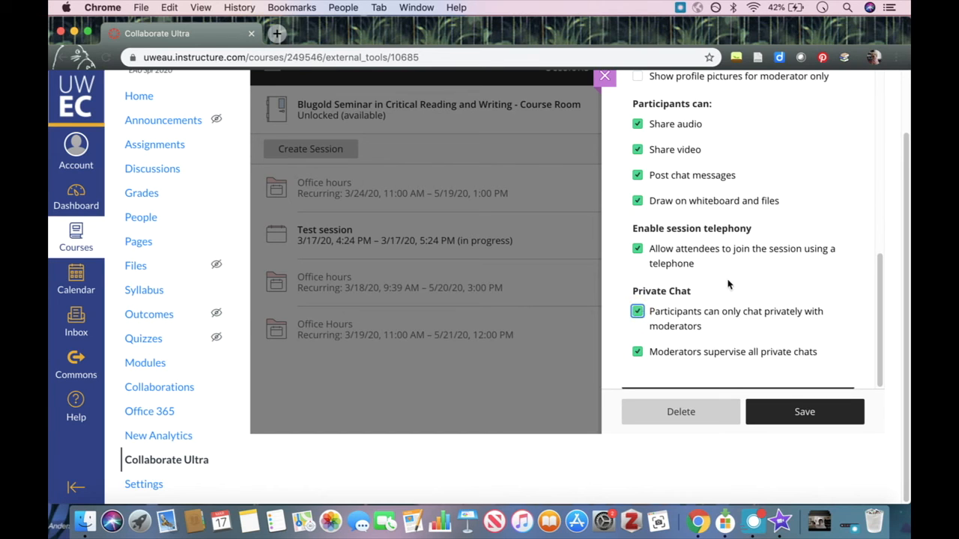
click(783, 414)
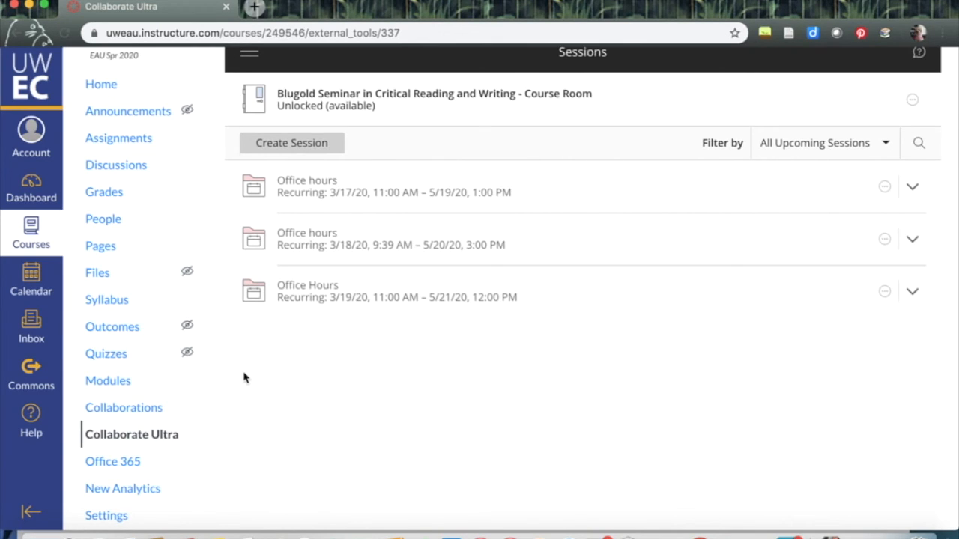
Edit the 3/24/20 occurrence in the Office hours series starting 3/17/20 so it ends at 12:00 PM, and save it.
click(283, 193)
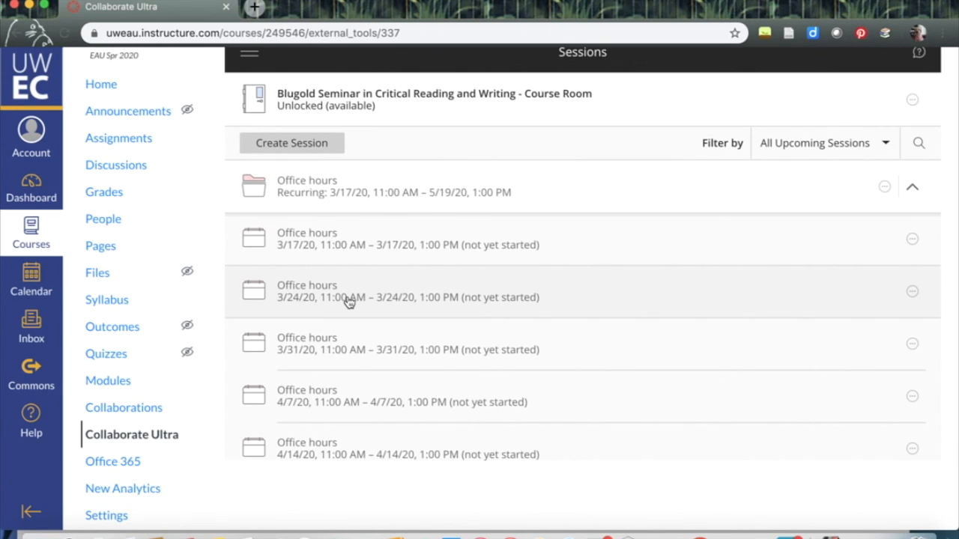
click(912, 293)
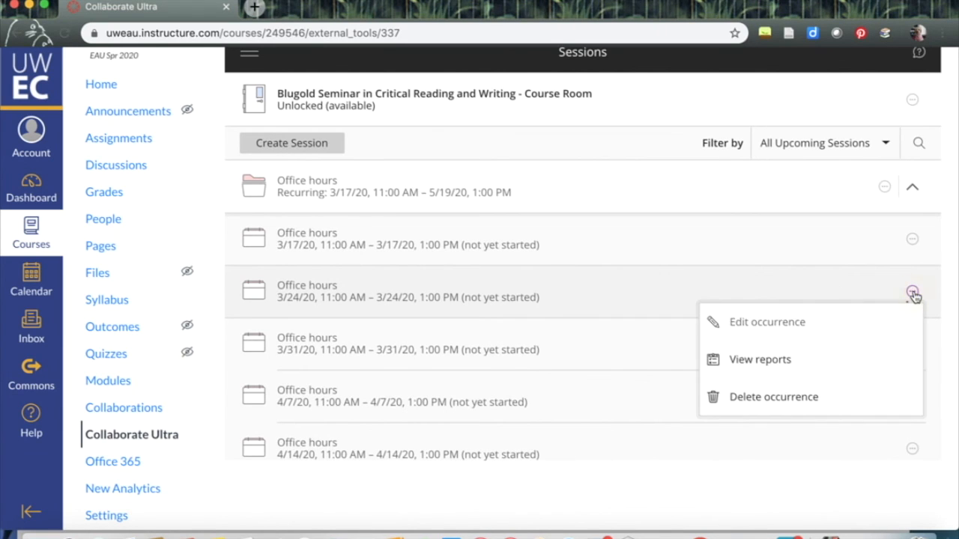
click(849, 332)
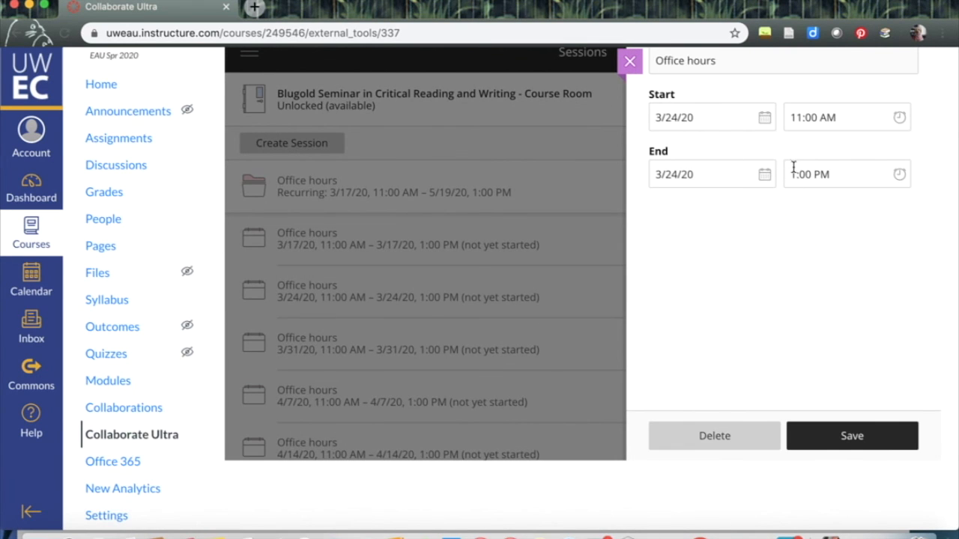
click(792, 170)
text(2)
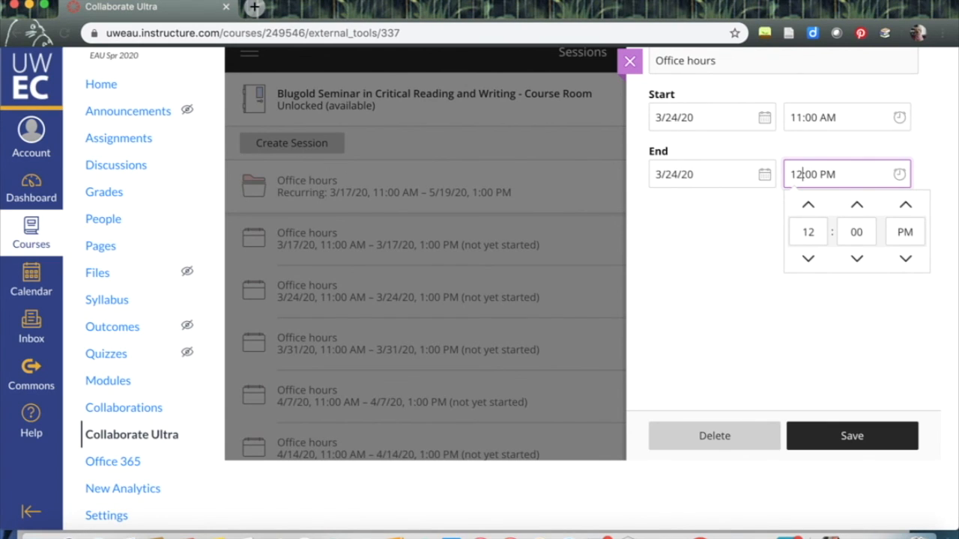
click(717, 293)
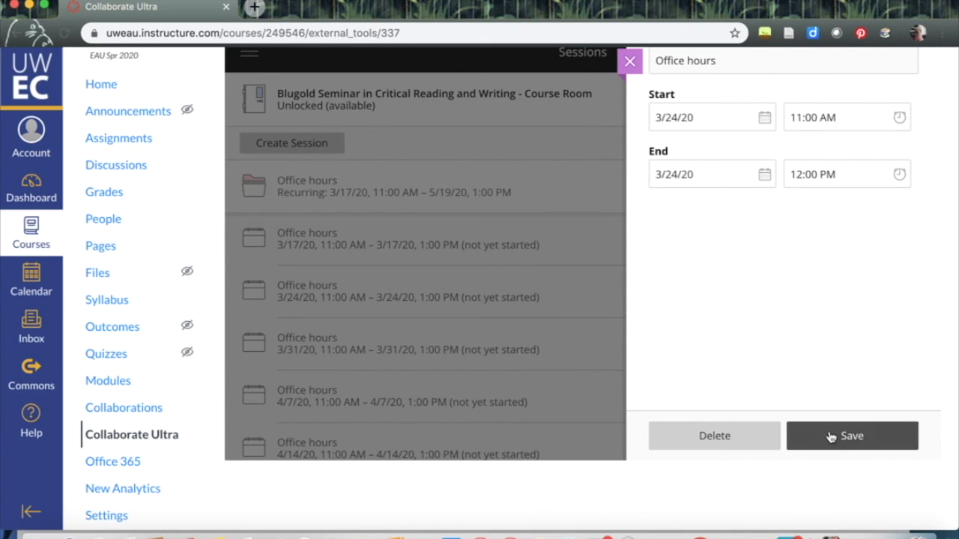
click(831, 438)
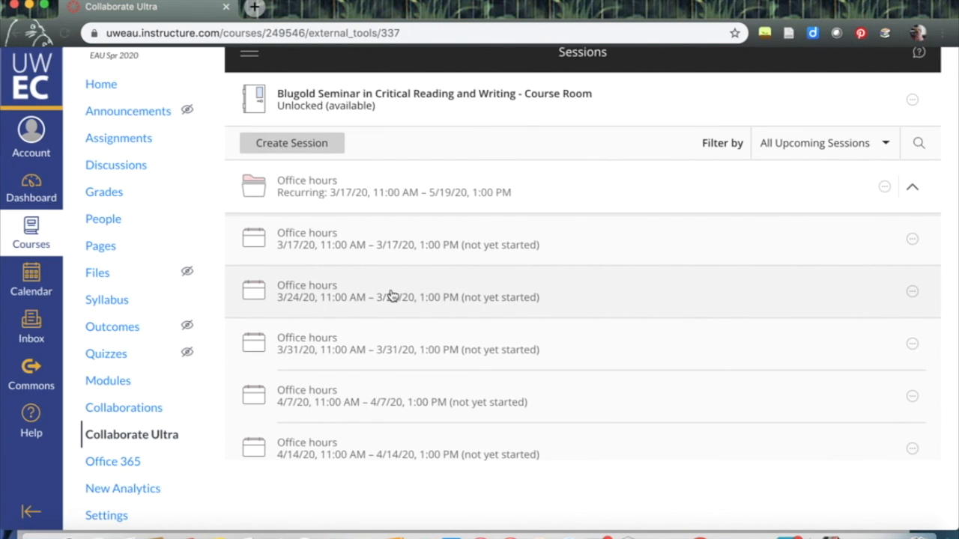
Reopen the 3/24/20 Office hours occurrence to check its end time, and save it again.
click(365, 299)
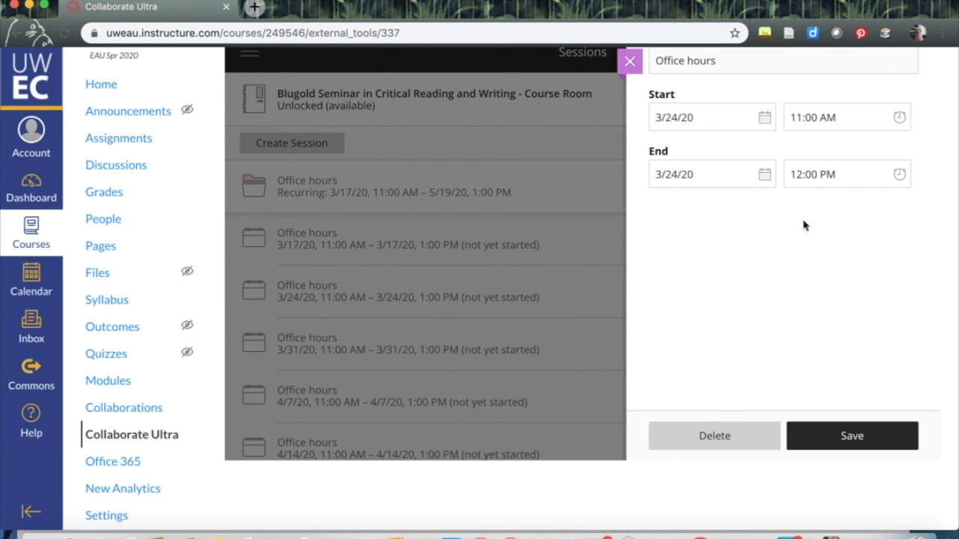
click(833, 437)
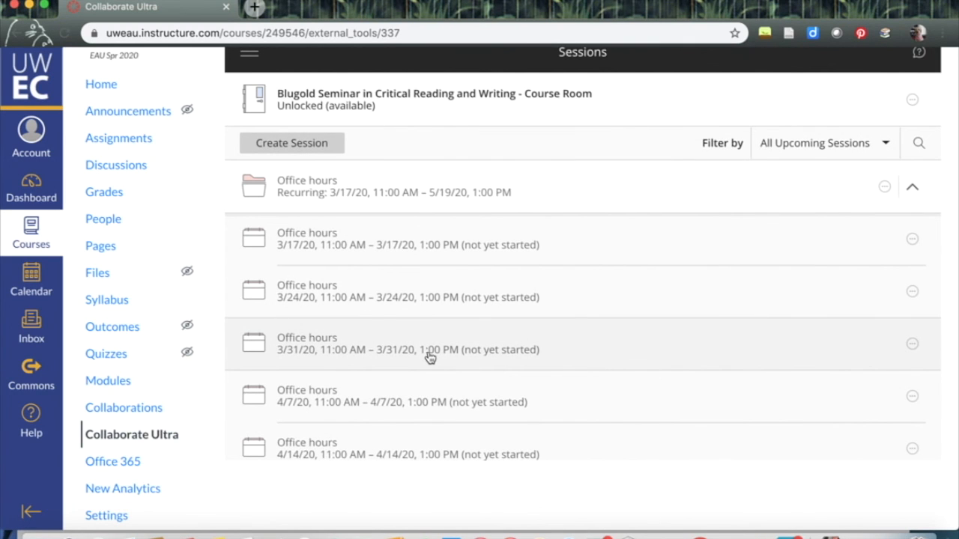
click(430, 357)
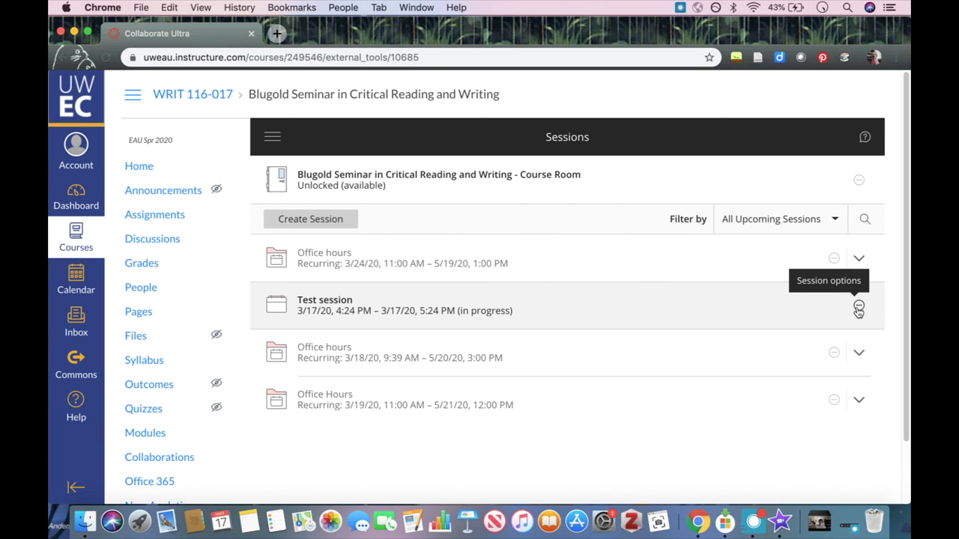
Delete the Test session from the course's session list.
click(859, 307)
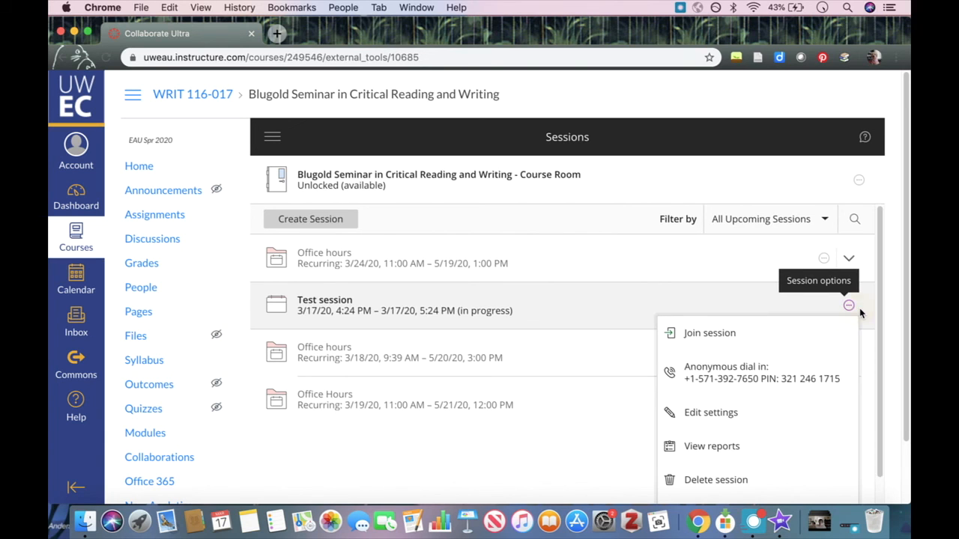
click(746, 483)
click(659, 352)
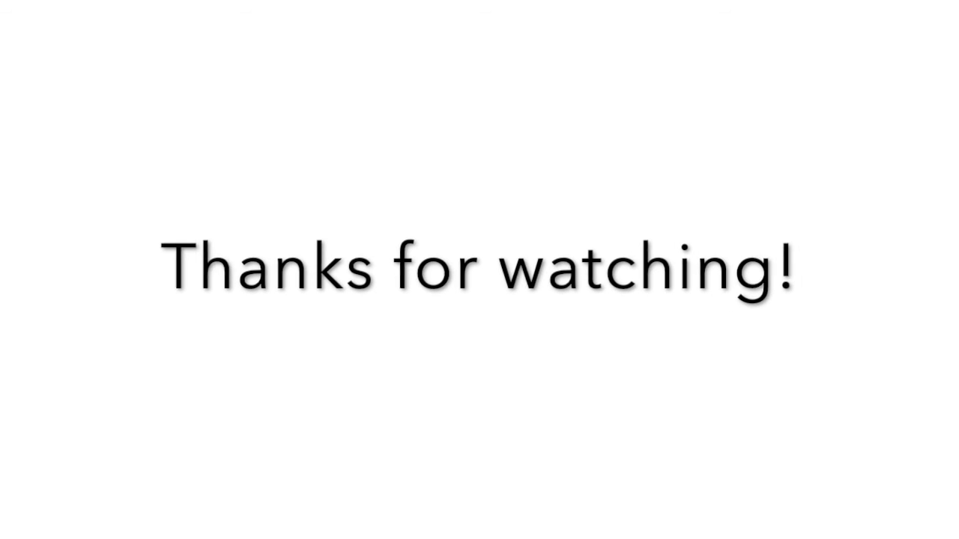